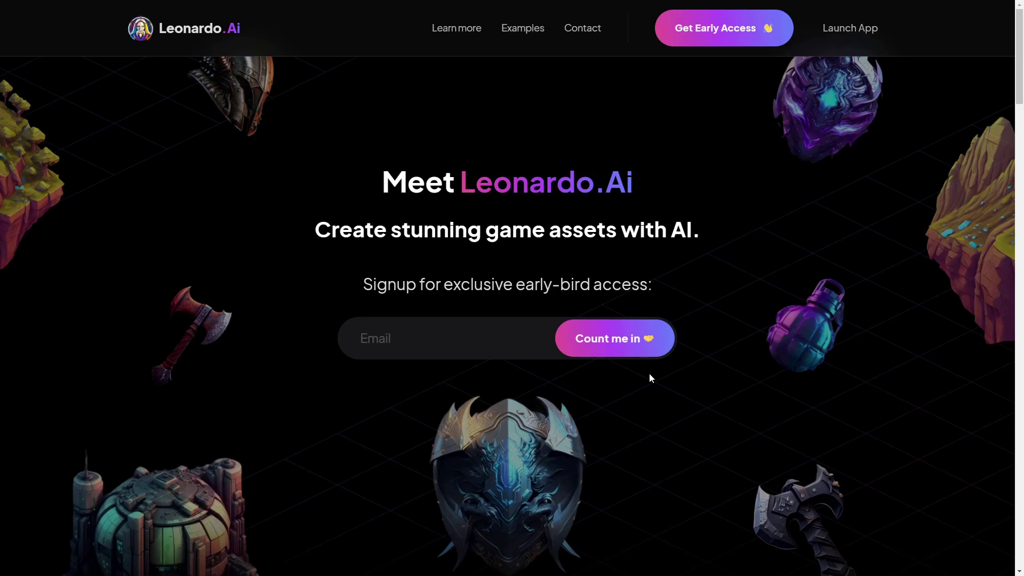
# - Preview the early-access signup form on the Leonardo.Ai site, then close it without signing up
pyautogui.scroll(-6, 649, 374)
pyautogui.scroll(6, 648, 375)
pyautogui.click(734, 44)
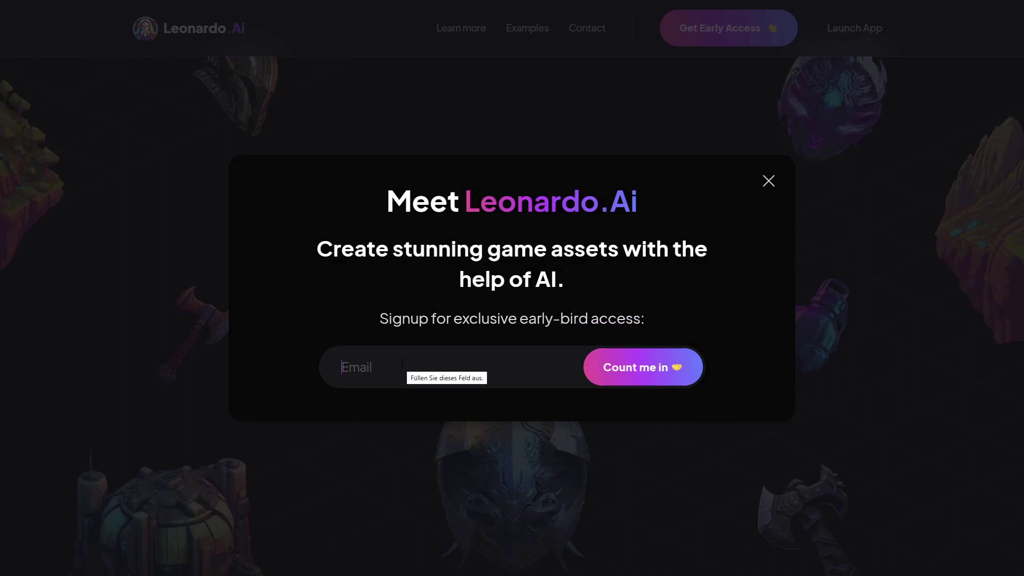
pyautogui.click(613, 380)
pyautogui.click(766, 183)
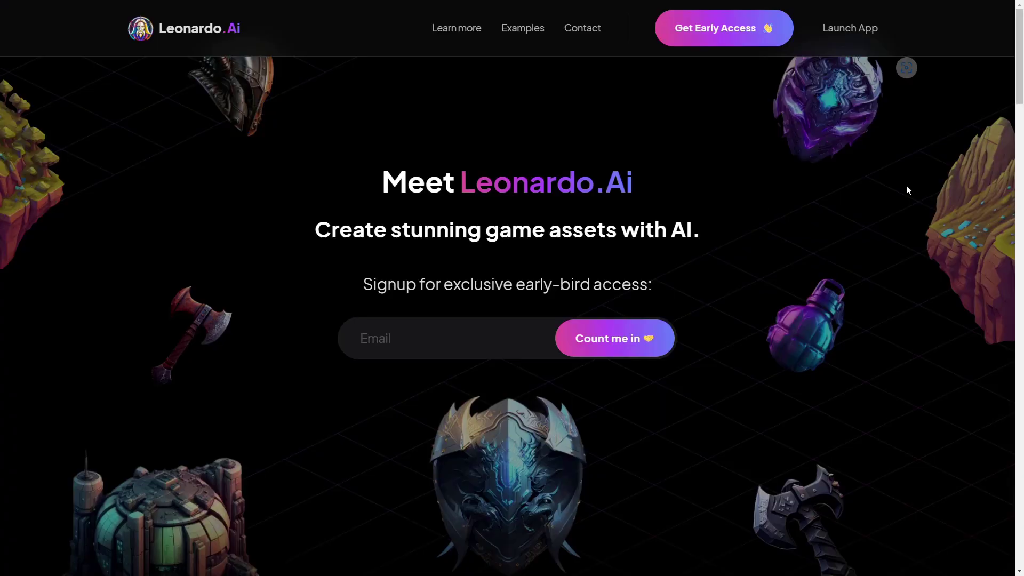
# - In Discord, browse the Leonardo.Ai server's #general, #announcements and #newcomers channels
pyautogui.hotkey('alt', 'Tab')
pyautogui.click(118, 369)
pyautogui.scroll(-10, 267, 373)
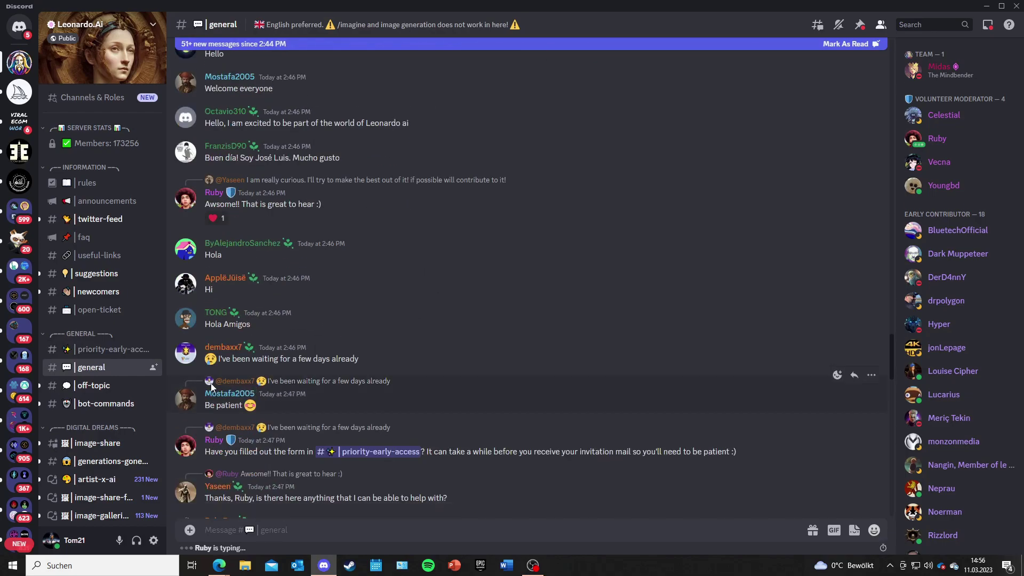
pyautogui.scroll(5, 210, 383)
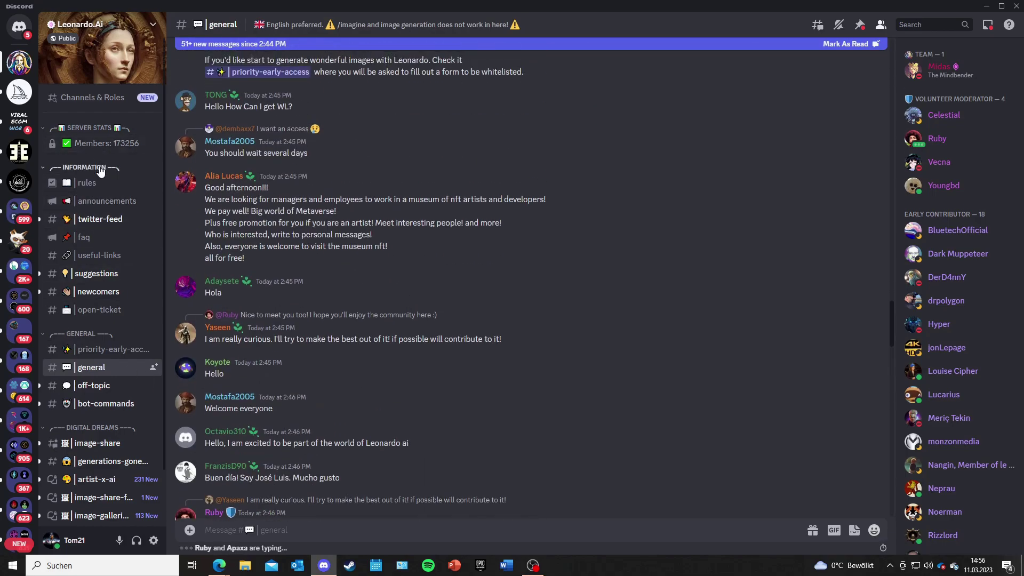
pyautogui.click(133, 201)
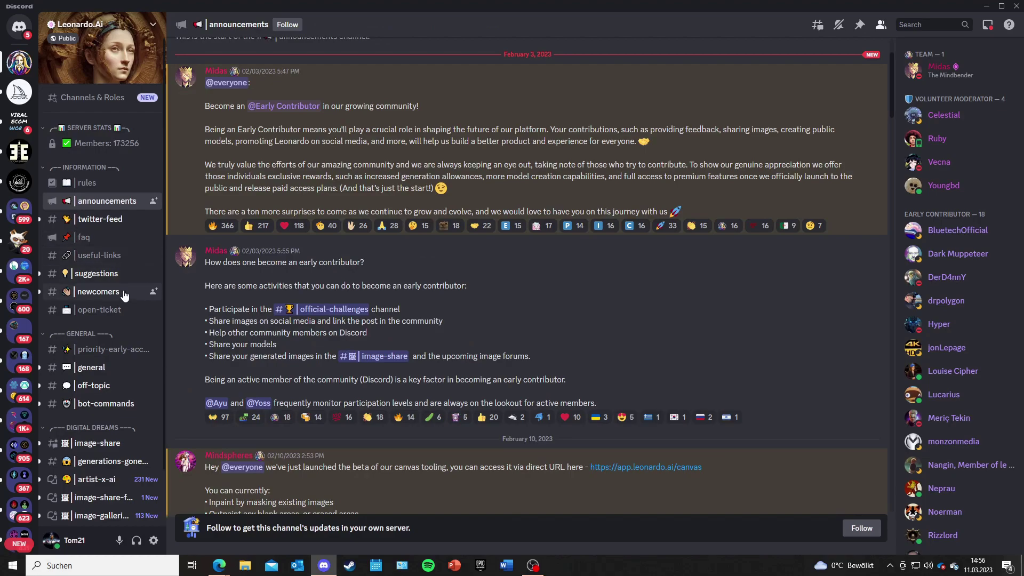
pyautogui.click(126, 291)
# - Go back to #general, then settle in #priority-early-access with the whitelist form link
pyautogui.scroll(-2, 120, 320)
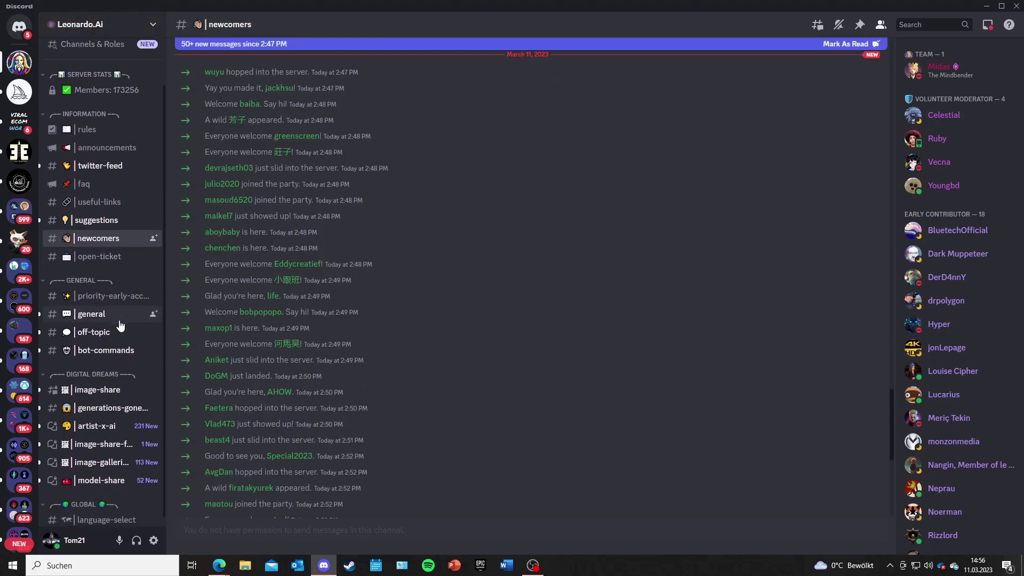
pyautogui.click(118, 315)
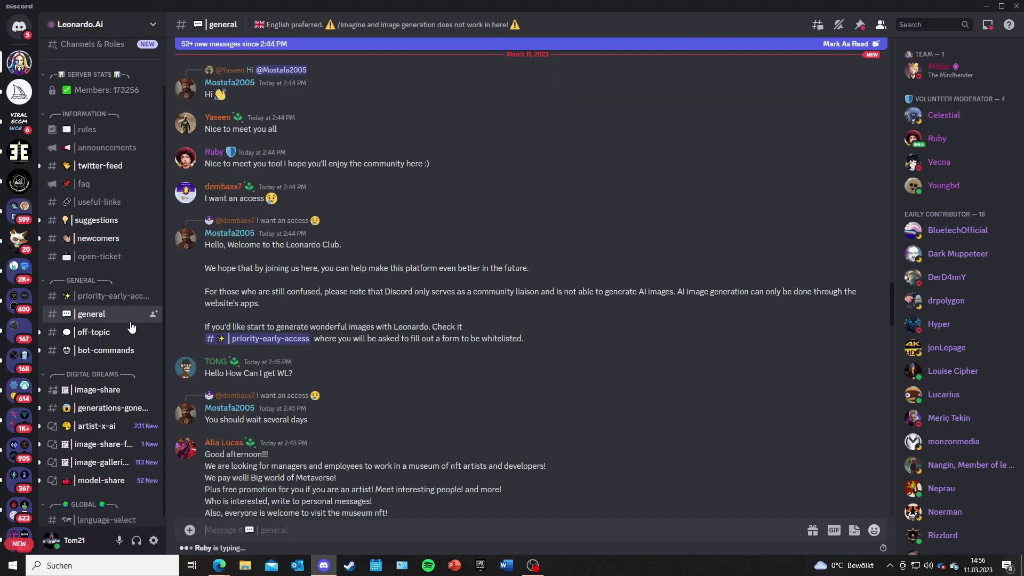
pyautogui.scroll(-15, 280, 390)
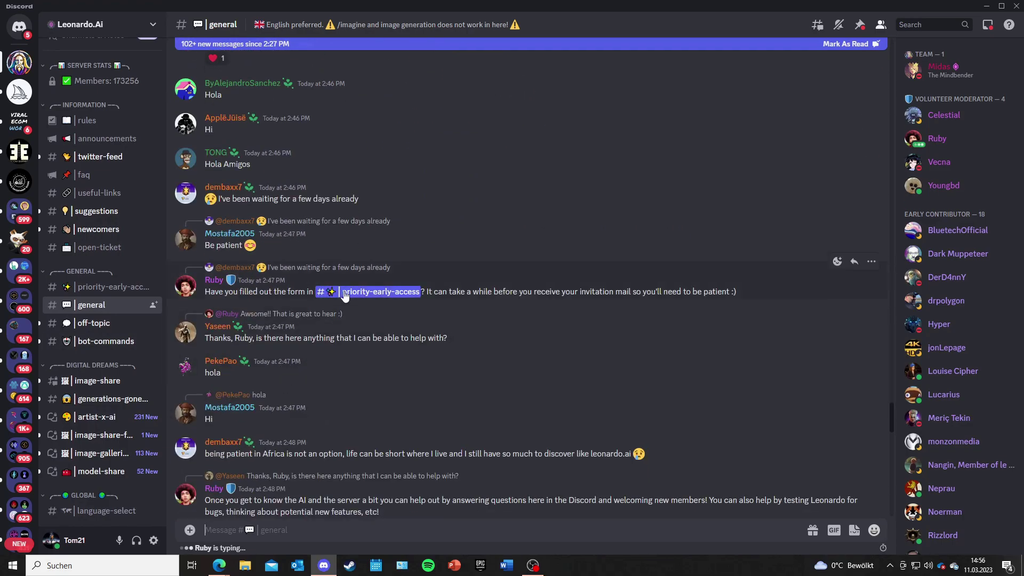
pyautogui.click(106, 290)
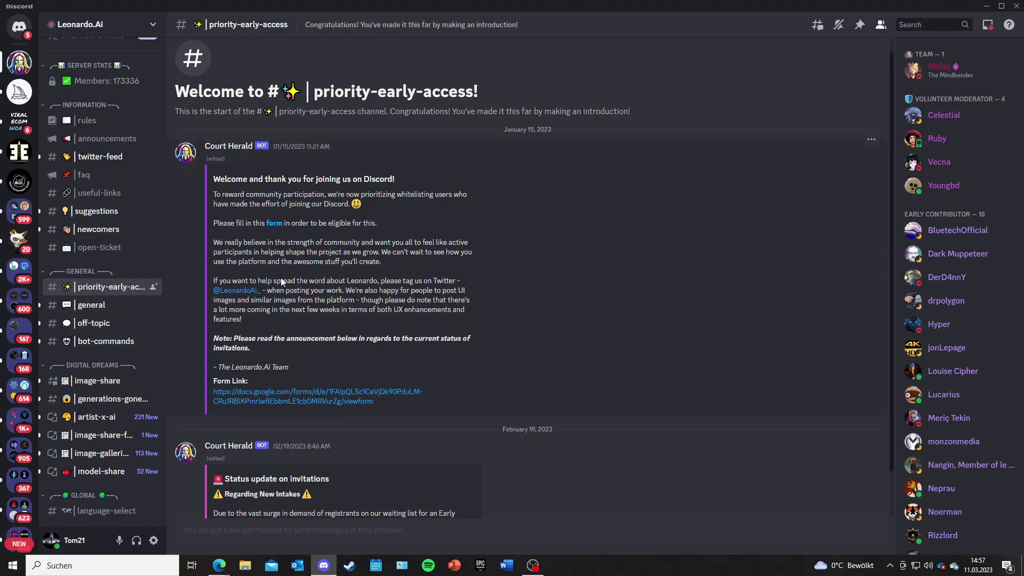
pyautogui.scroll(-1, 281, 333)
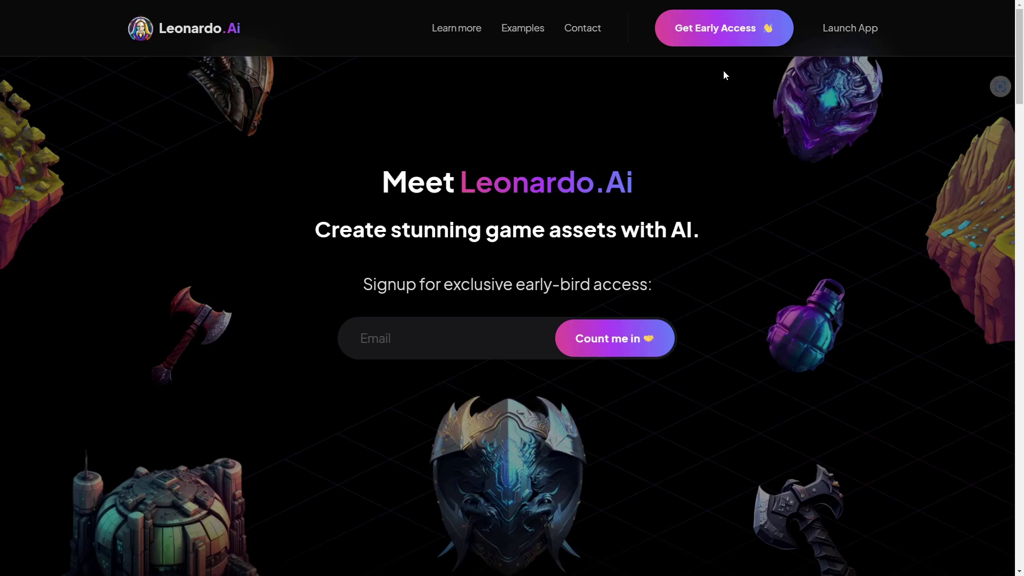
# - Dismiss the signup form and enter the Leonardo.Ai web app as a whitelisted user
pyautogui.click(733, 39)
pyautogui.click(769, 181)
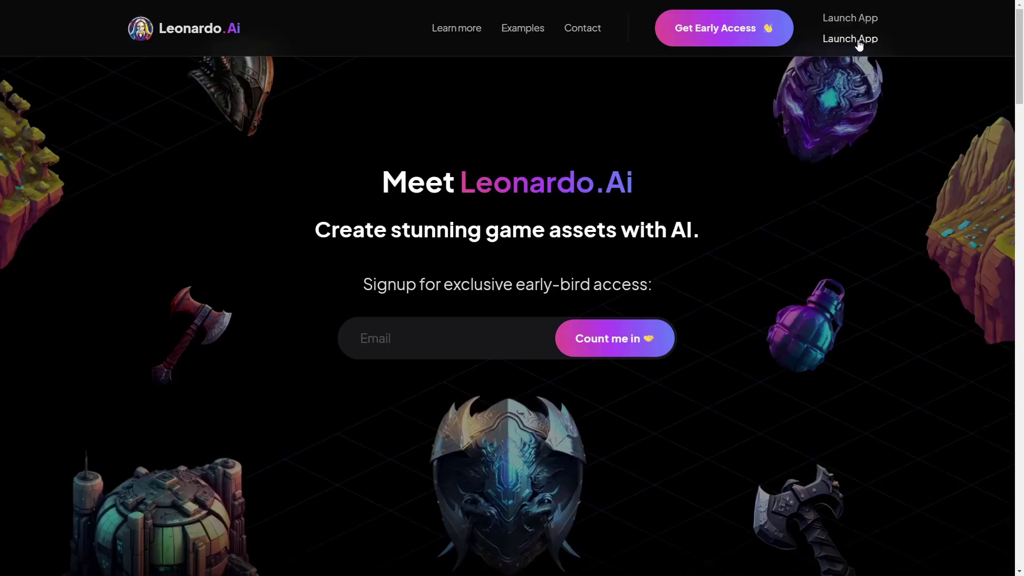
pyautogui.click(855, 39)
pyautogui.click(510, 225)
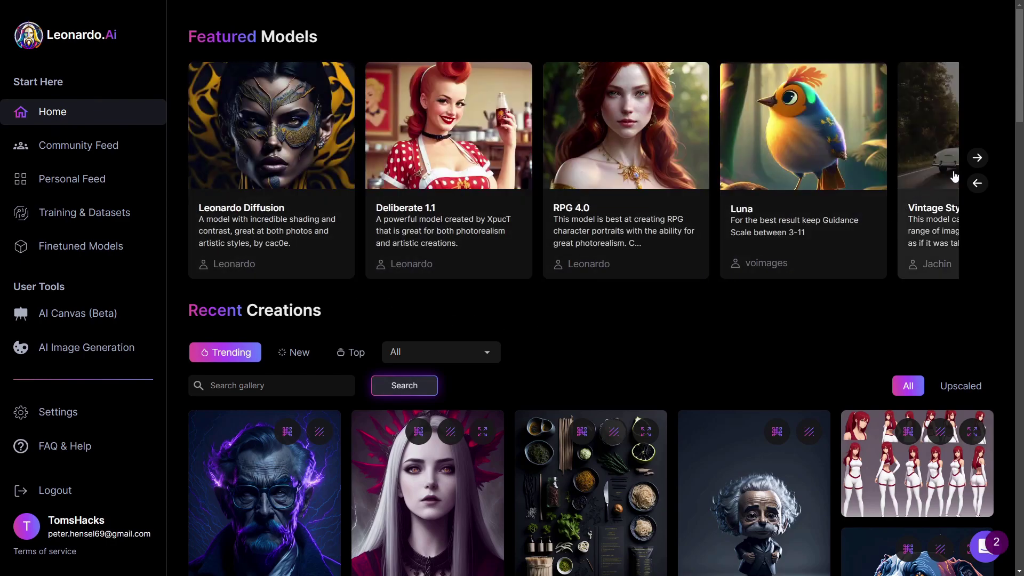
# - Page through the Featured Models and scroll the Recent Creations gallery on the Home page
pyautogui.click(976, 157)
pyautogui.click(977, 158)
pyautogui.scroll(-12, 484, 229)
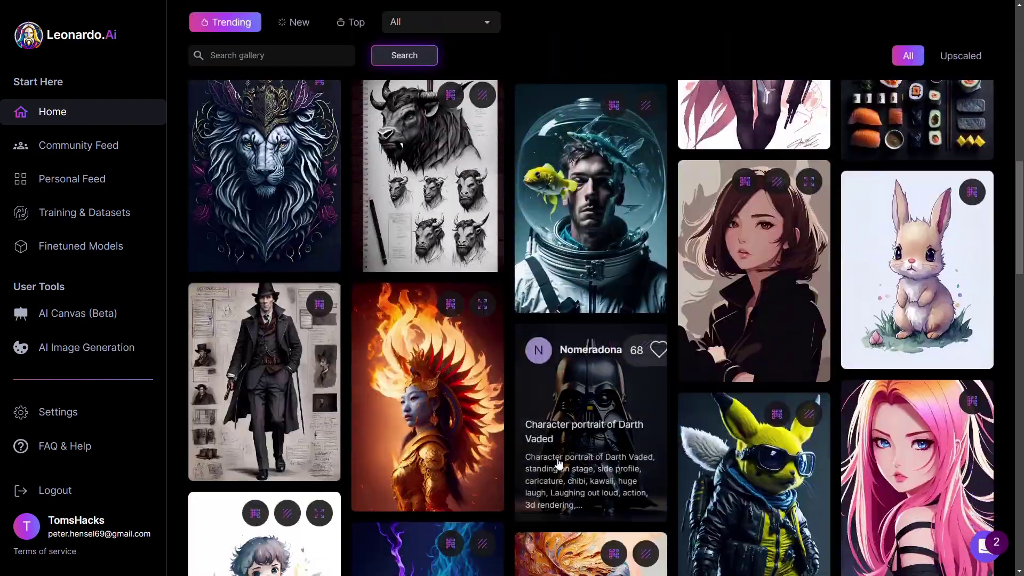
pyautogui.scroll(-5, 581, 465)
pyautogui.scroll(15, 565, 461)
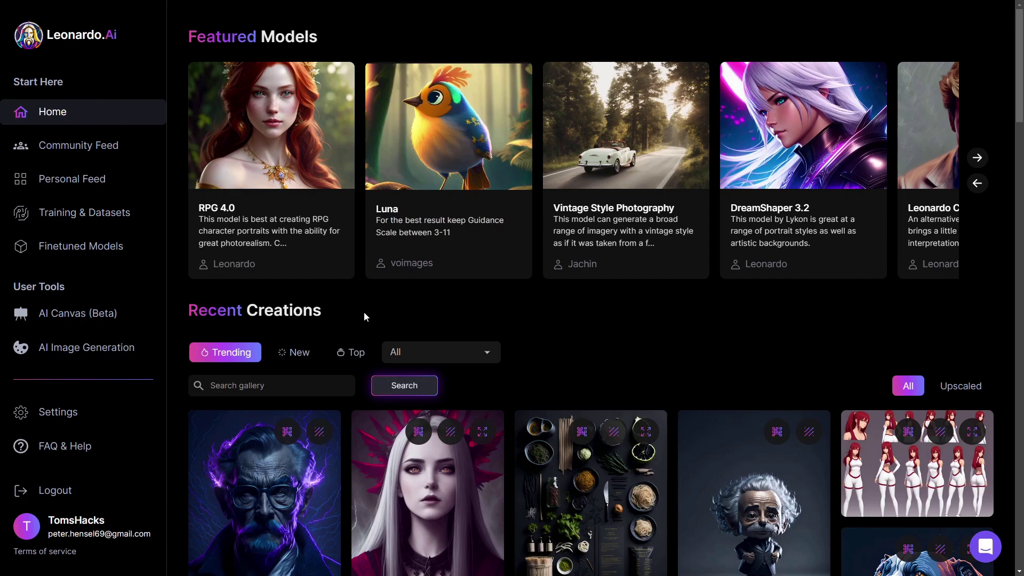
pyautogui.scroll(-3, 363, 317)
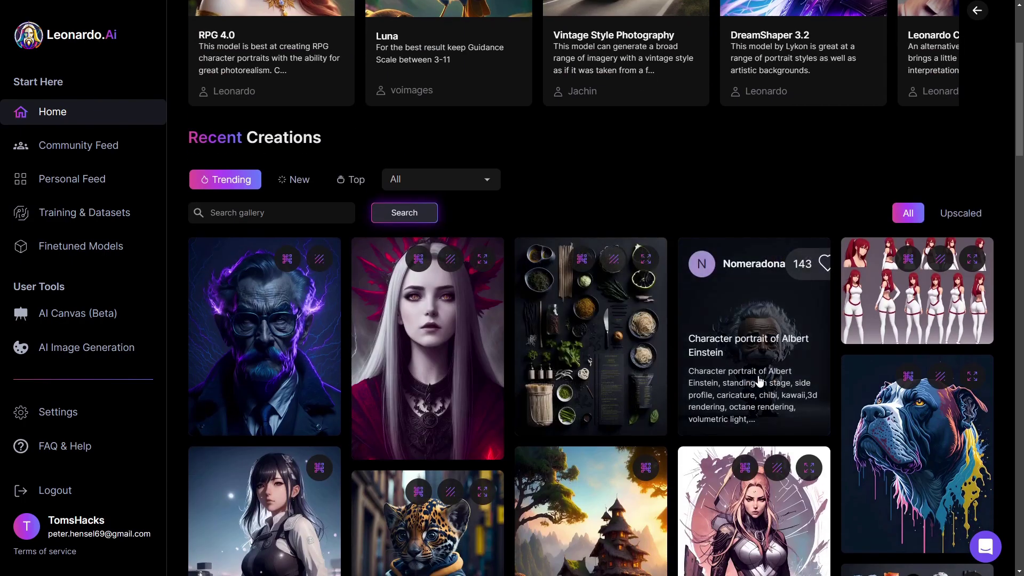
pyautogui.scroll(-2, 742, 362)
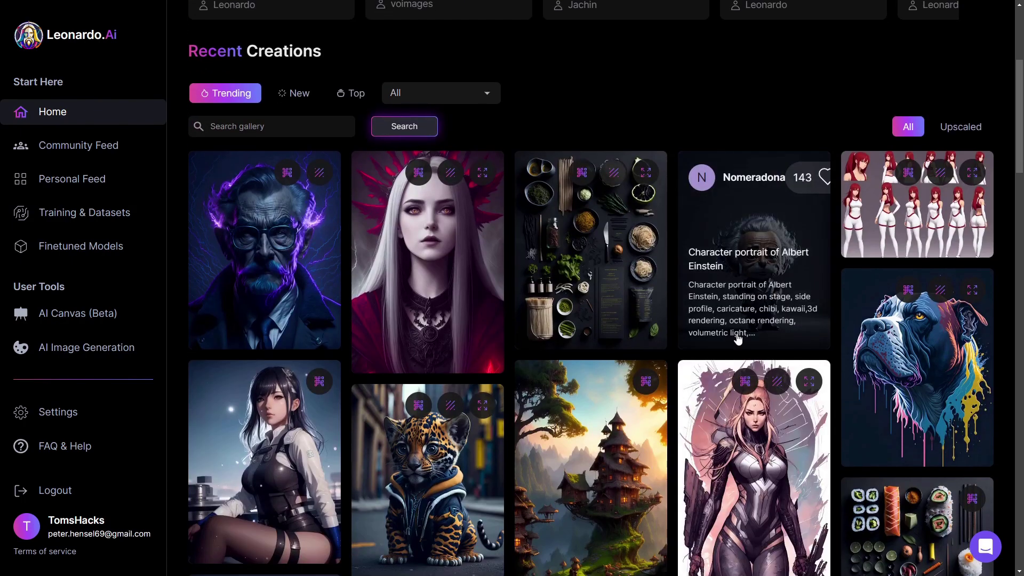
pyautogui.scroll(-5, 737, 338)
pyautogui.scroll(-4, 738, 341)
pyautogui.scroll(14, 450, 325)
pyautogui.scroll(-10, 420, 332)
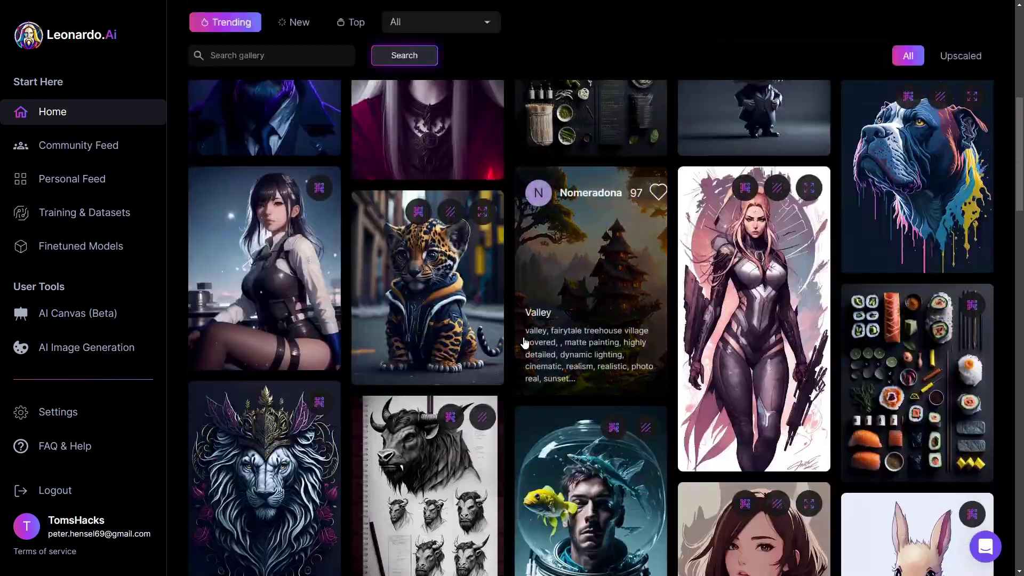
pyautogui.scroll(12, 266, 331)
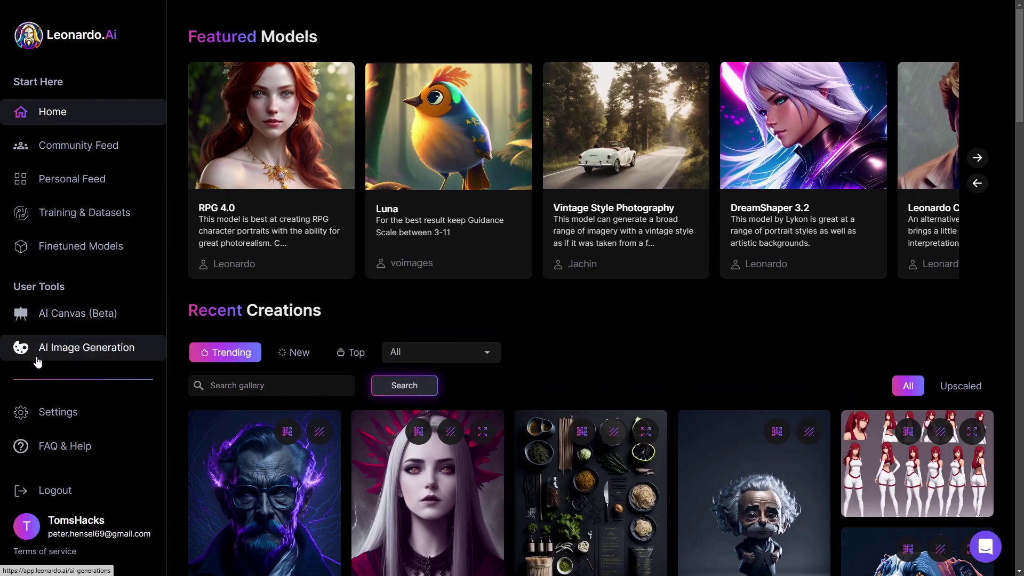
# - Open the AI Image Generation tool and drop the mountain photo of a man into Image to Image
pyautogui.click(91, 357)
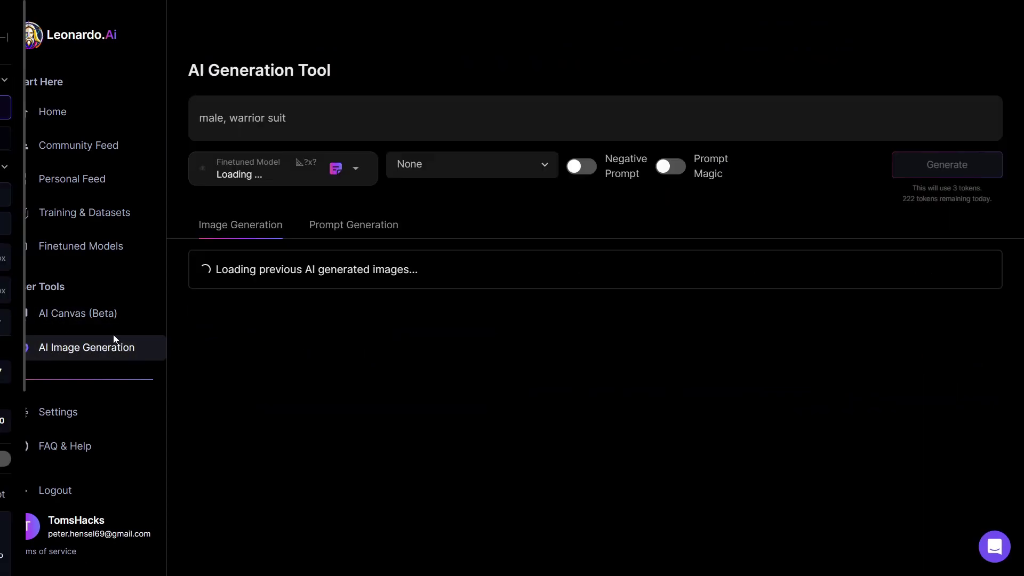
pyautogui.scroll(-5, 155, 339)
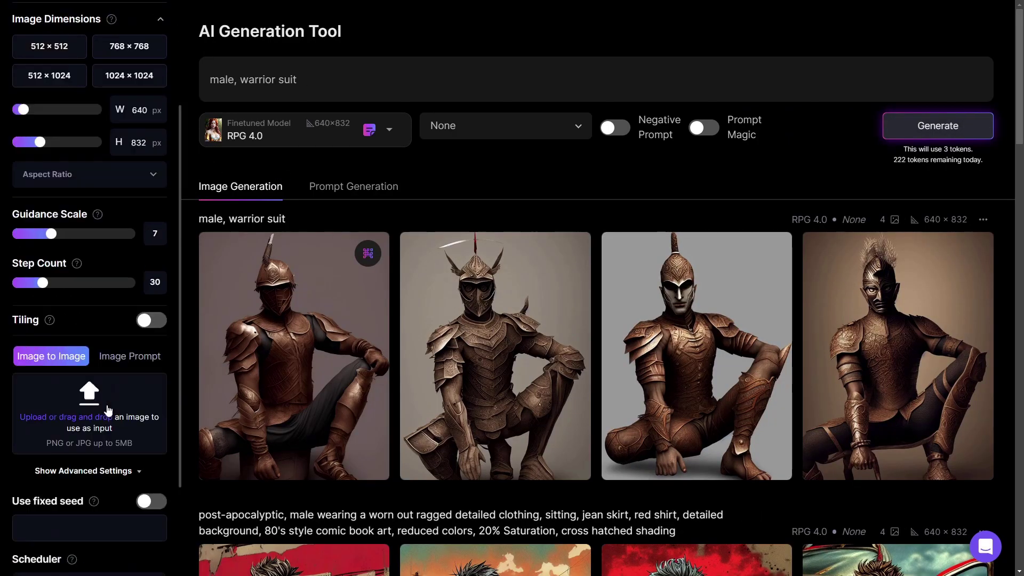
pyautogui.scroll(5, 87, 160)
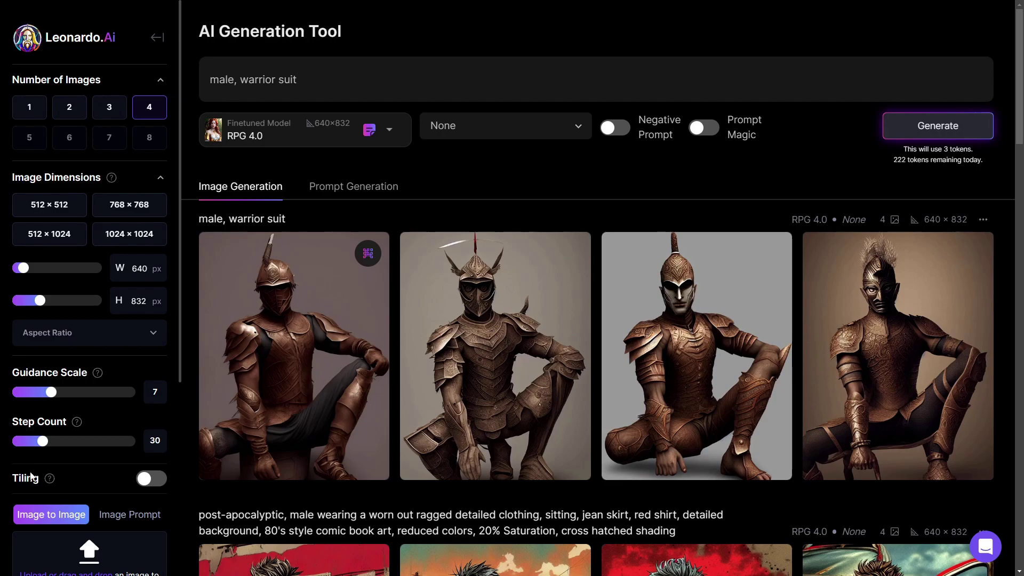
pyautogui.scroll(-3, 30, 476)
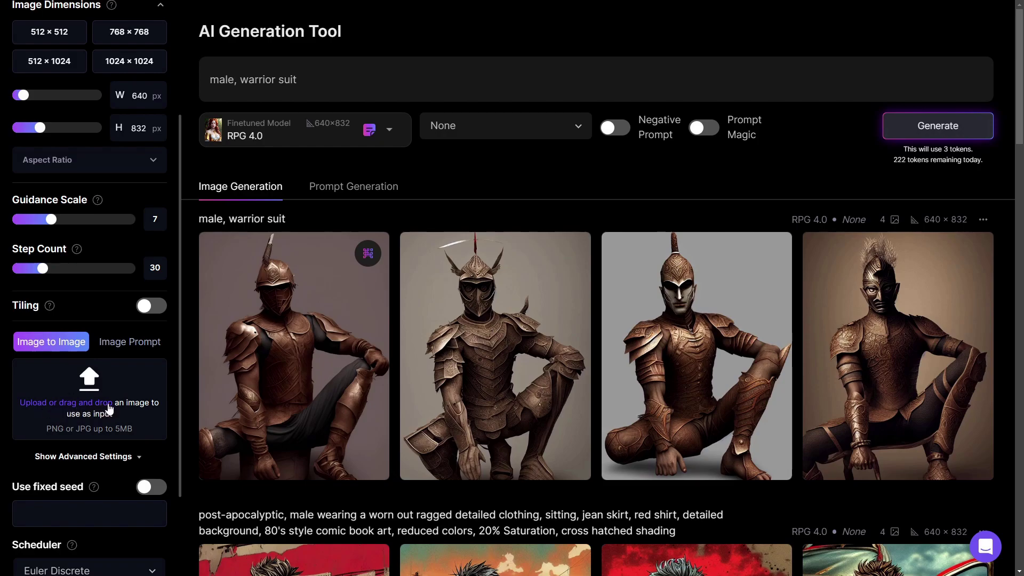
pyautogui.moveTo(640, 405); pyautogui.dragTo(111, 408)
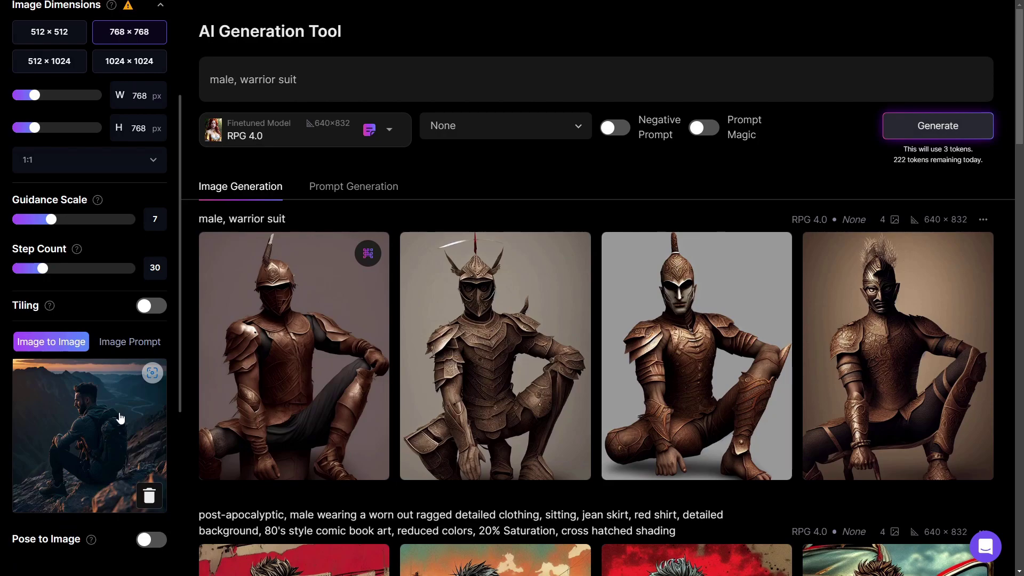
# - Enable Pose to Image and narrow the output dimensions to 640×832
pyautogui.scroll(-5, 69, 355)
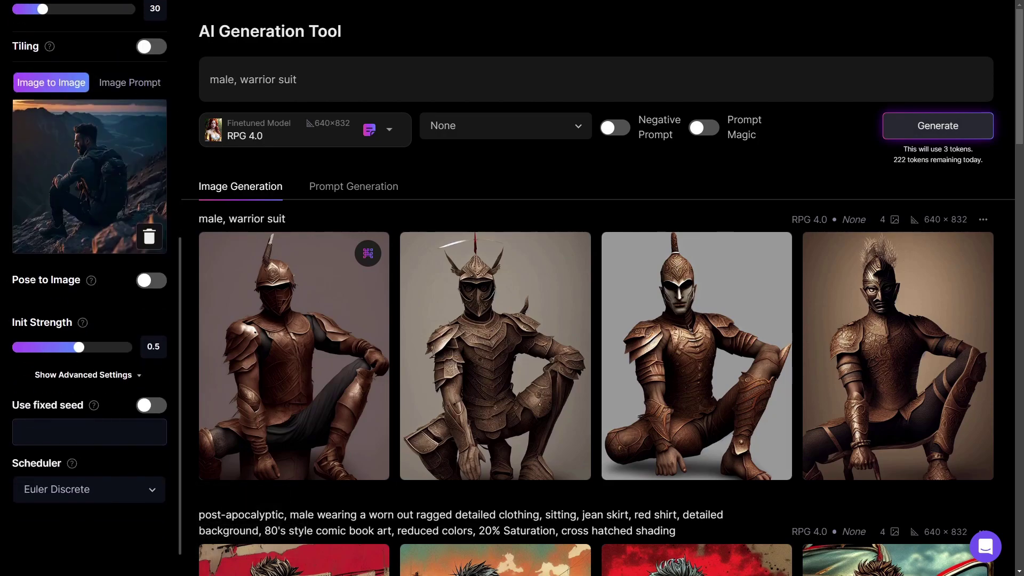
pyautogui.click(149, 281)
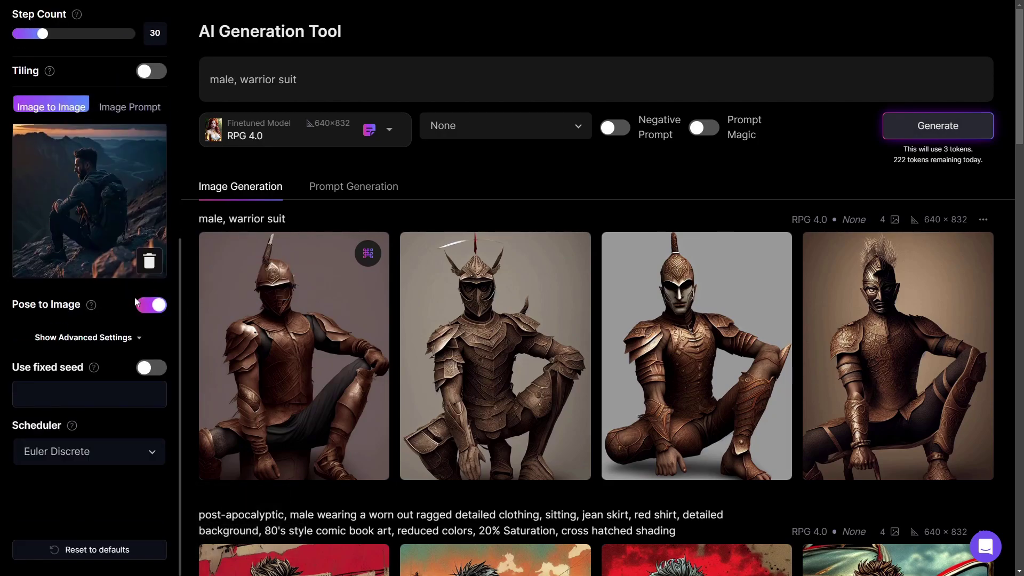
pyautogui.moveTo(93, 306)
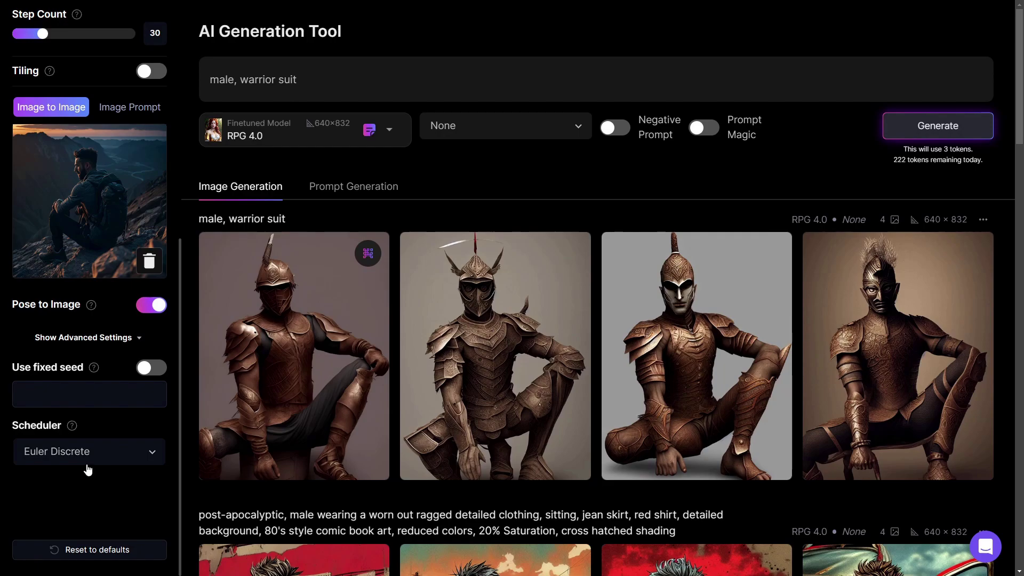
pyautogui.scroll(8, 85, 462)
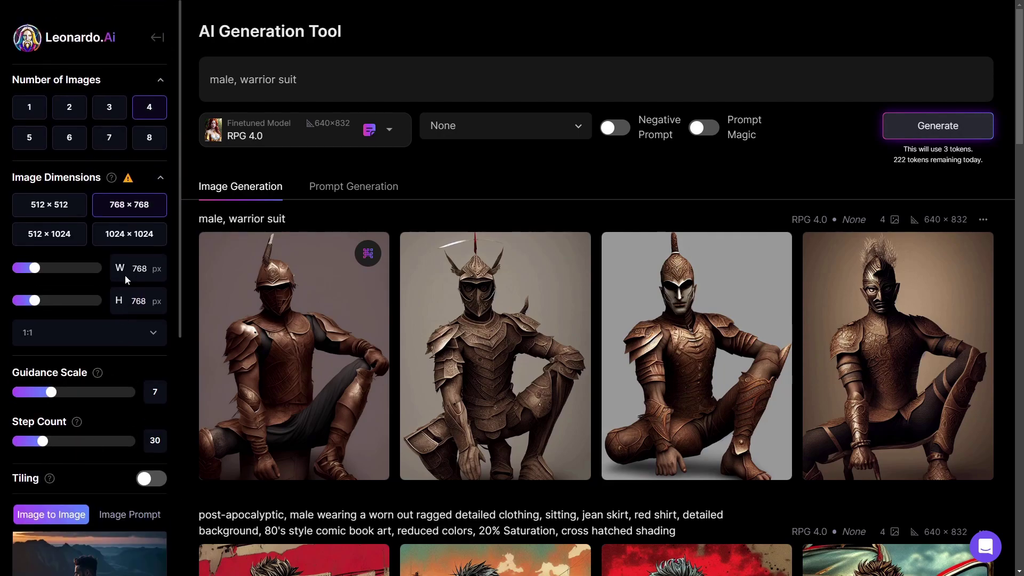
pyautogui.scroll(-6, 116, 224)
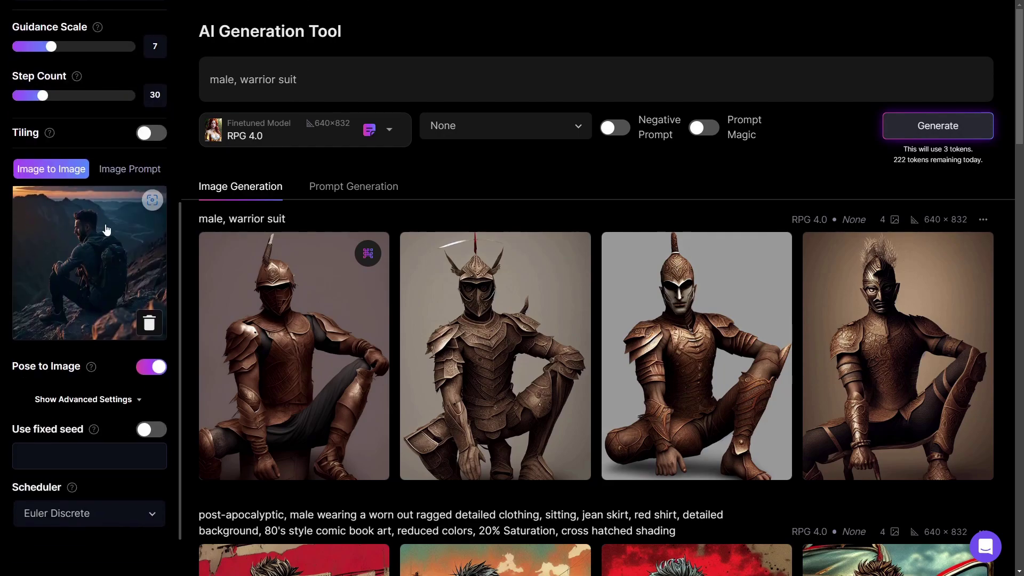
pyautogui.scroll(5, 119, 239)
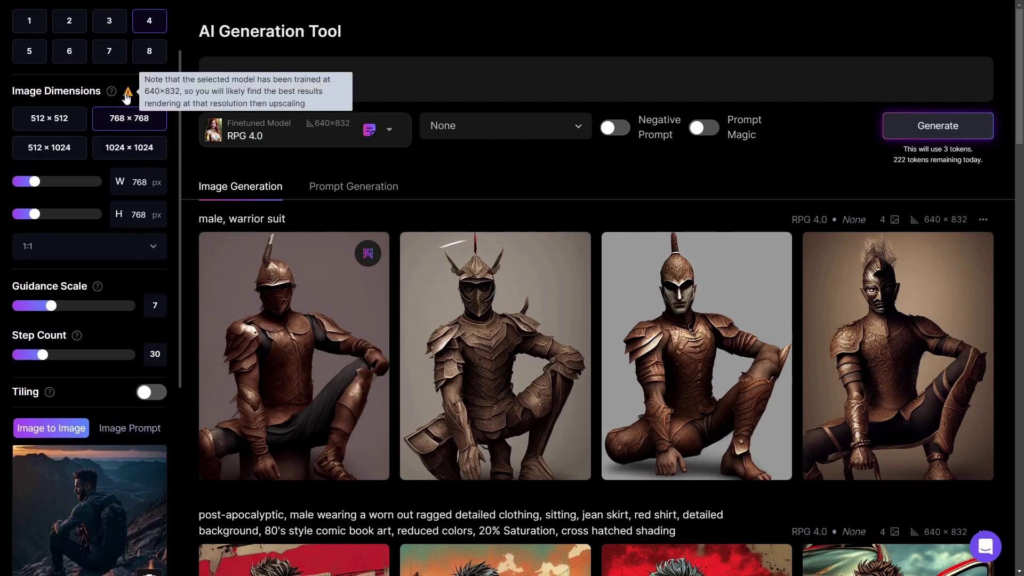
pyautogui.moveTo(35, 182); pyautogui.dragTo(40, 214)
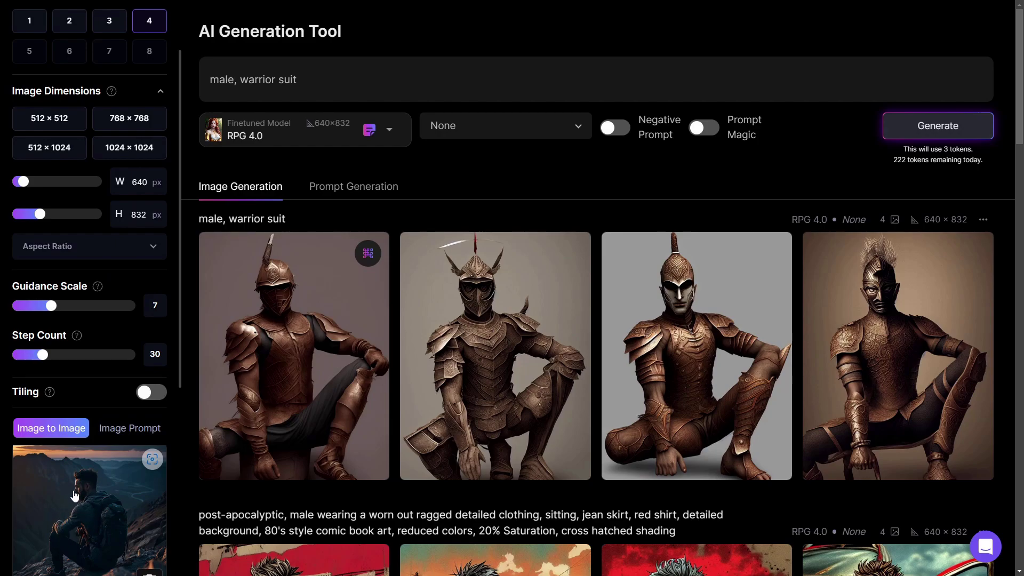
pyautogui.click(367, 138)
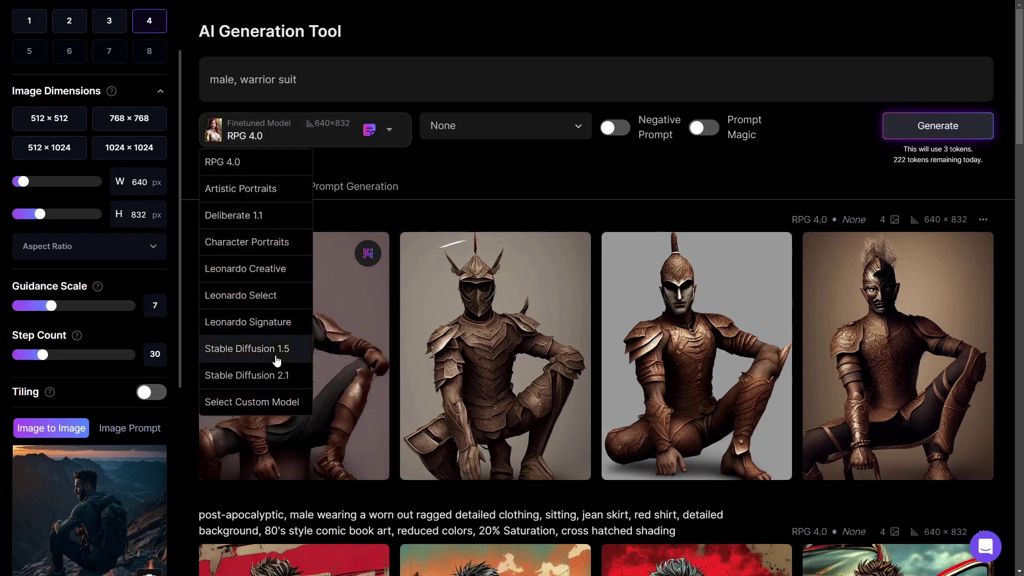
# - Review RPG 4.0's details under Platform Models (640×832, Stable Diffusion v1.5 base) and generate with it
pyautogui.click(259, 405)
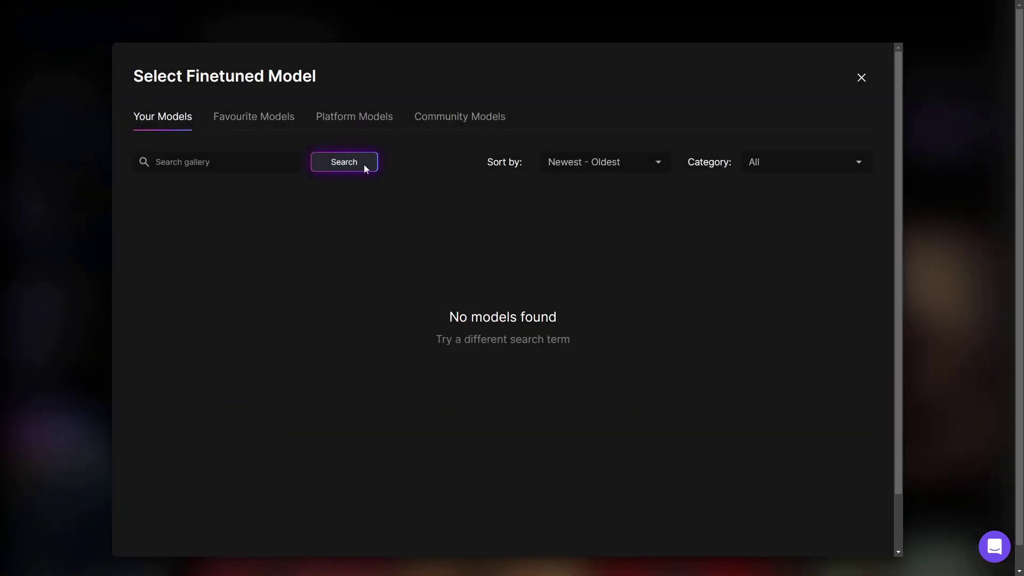
pyautogui.click(346, 122)
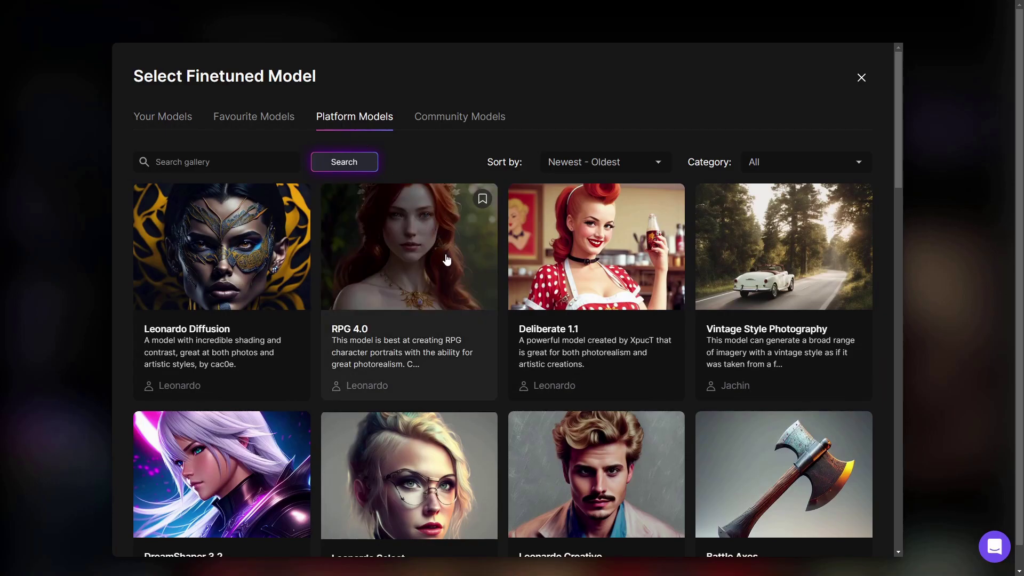
pyautogui.scroll(-14, 488, 393)
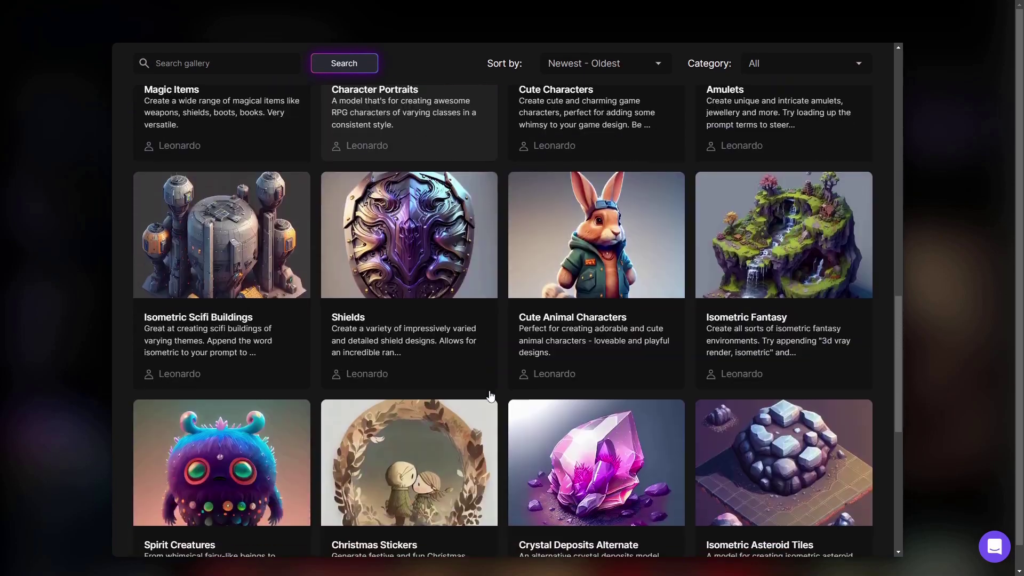
pyautogui.scroll(15, 487, 394)
pyautogui.click(390, 332)
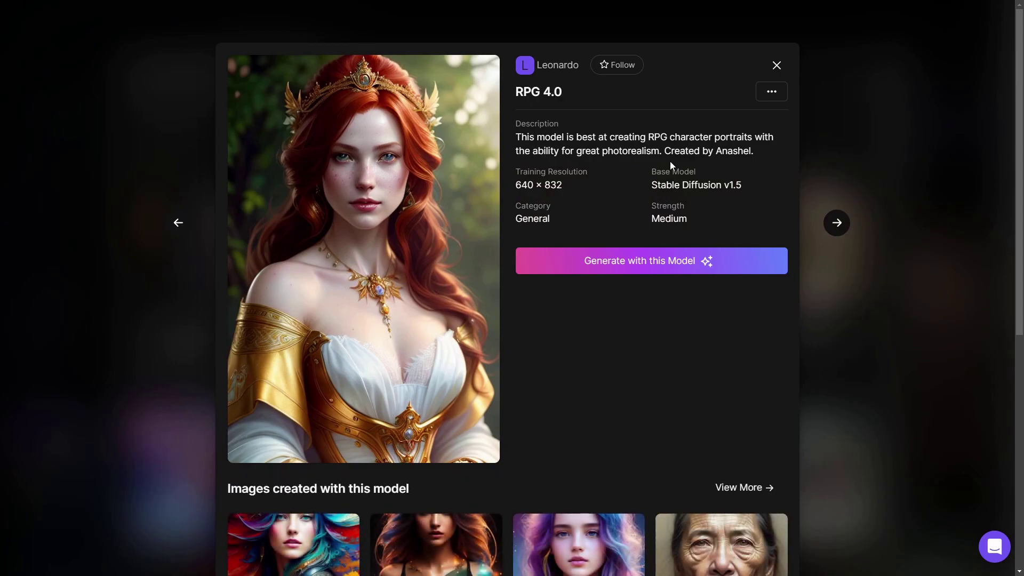
pyautogui.moveTo(651, 171); pyautogui.dragTo(730, 185)
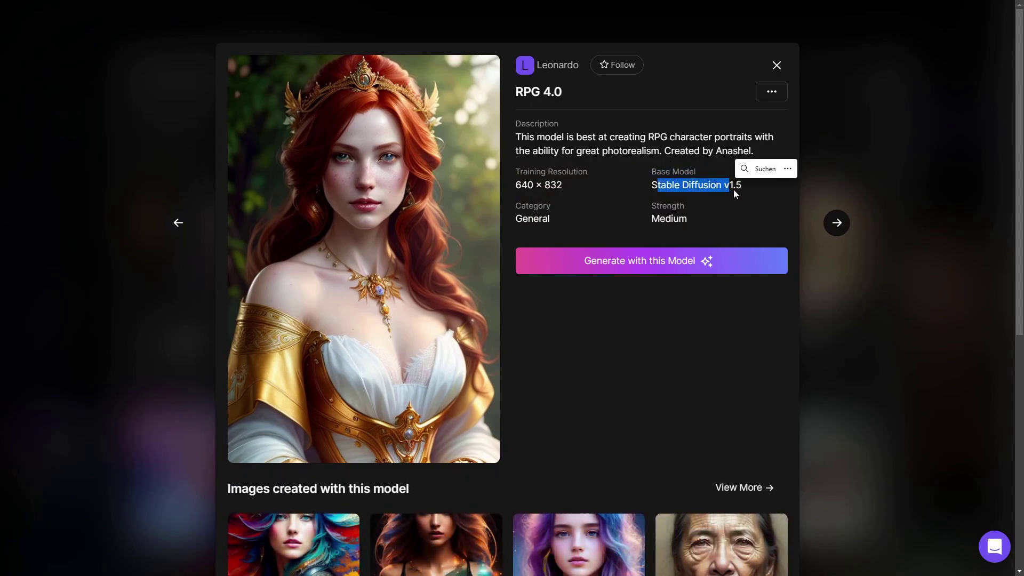
pyautogui.click(758, 205)
pyautogui.click(638, 269)
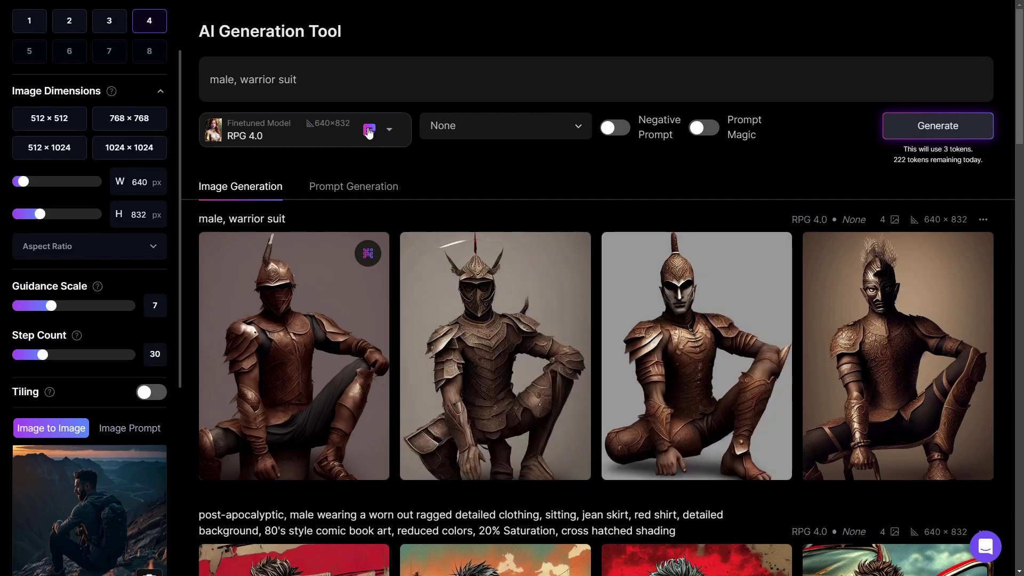
# - Replace the warrior prompt with 'girl, with backpack', correct the 'bachpakc' typo, and generate four images
pyautogui.scroll(-2, 290, 264)
pyautogui.scroll(2, 291, 264)
pyautogui.moveTo(299, 80); pyautogui.dragTo(58, 85)
pyautogui.scroll(-4, 59, 85)
pyautogui.scroll(1, 59, 85)
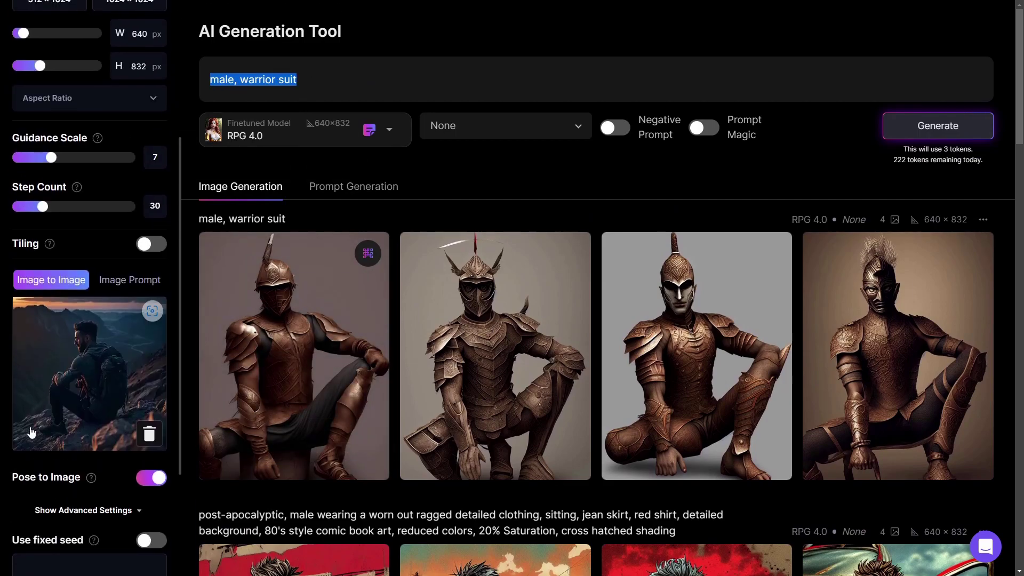
pyautogui.press('BackSpace')
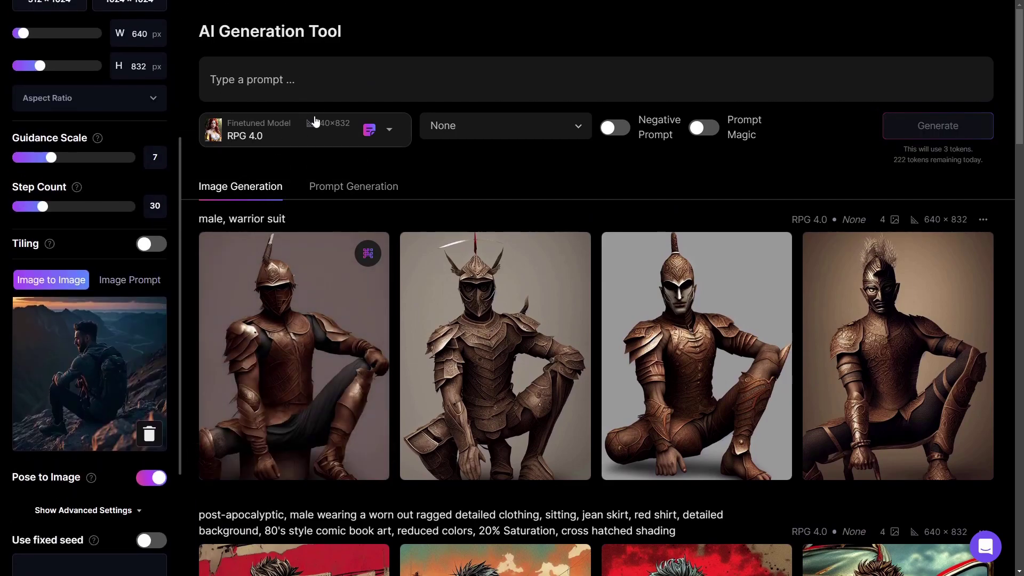
pyautogui.write('girl')
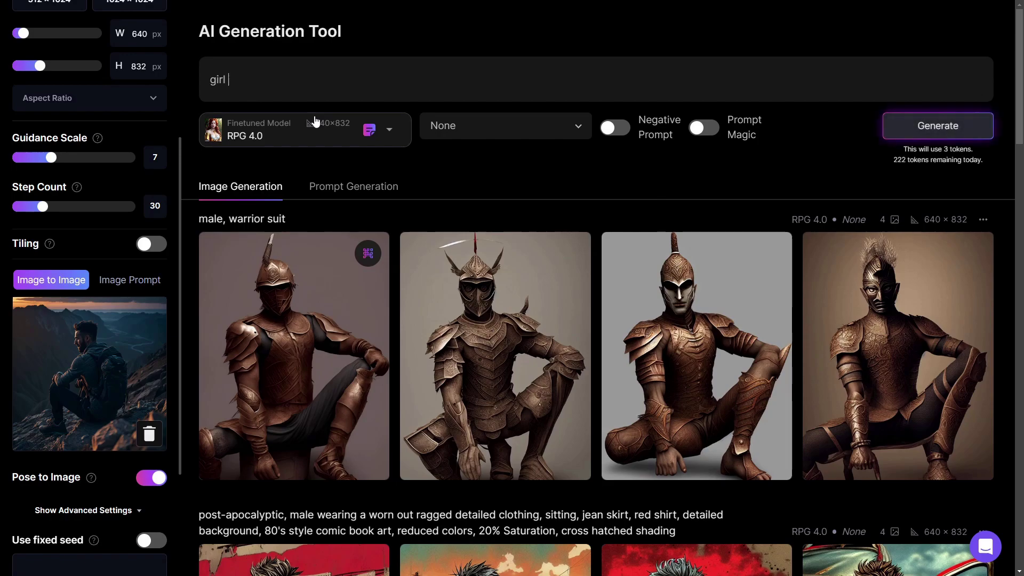
pyautogui.write(', with bac')
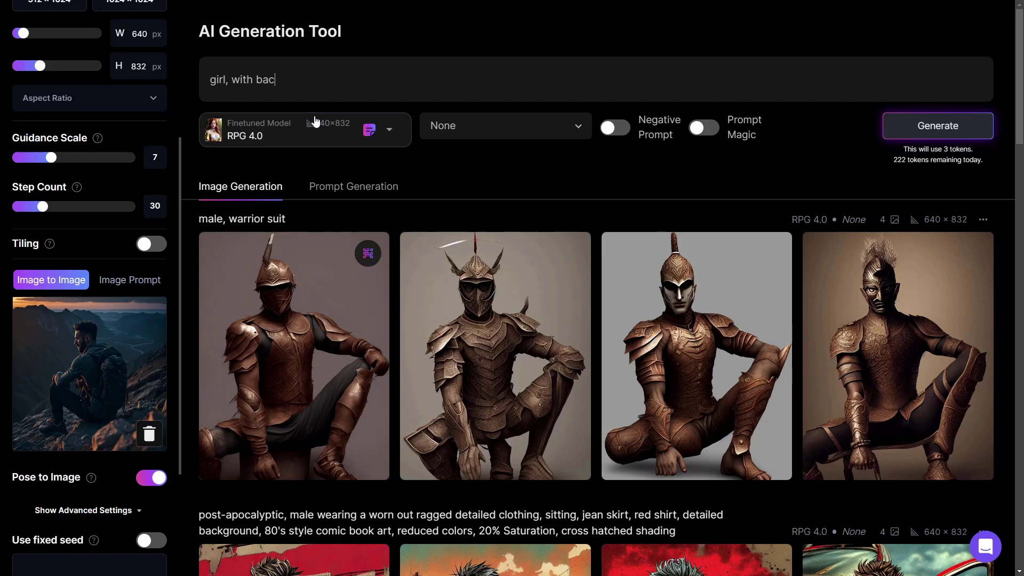
pyautogui.write('hpakc')
pyautogui.click(281, 79)
pyautogui.press('BackSpace')
pyautogui.write('k')
pyautogui.click(917, 126)
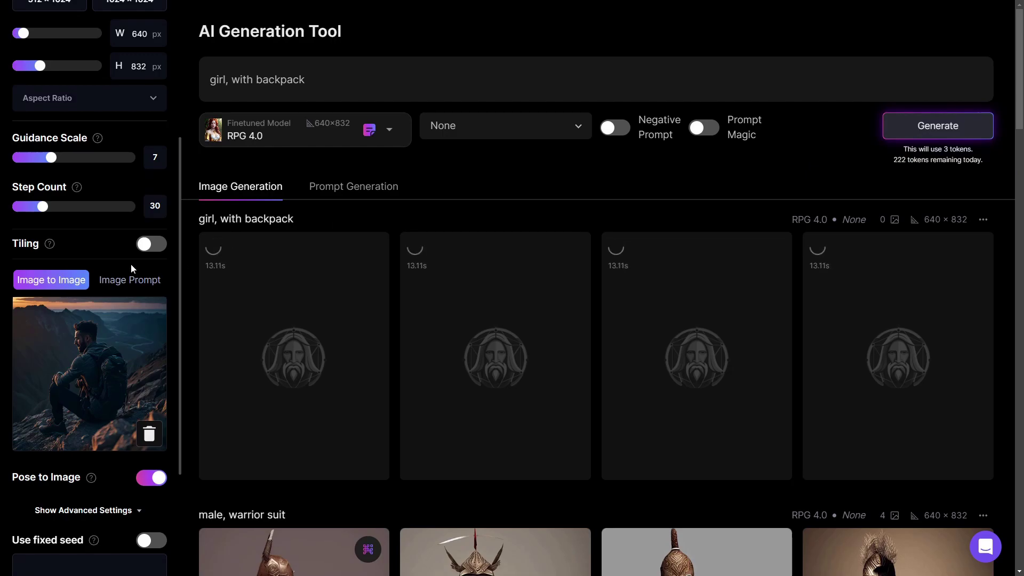
pyautogui.scroll(5, 90, 288)
# - Glance at the style preset and model lists without changing them, then scroll to the results
pyautogui.click(493, 131)
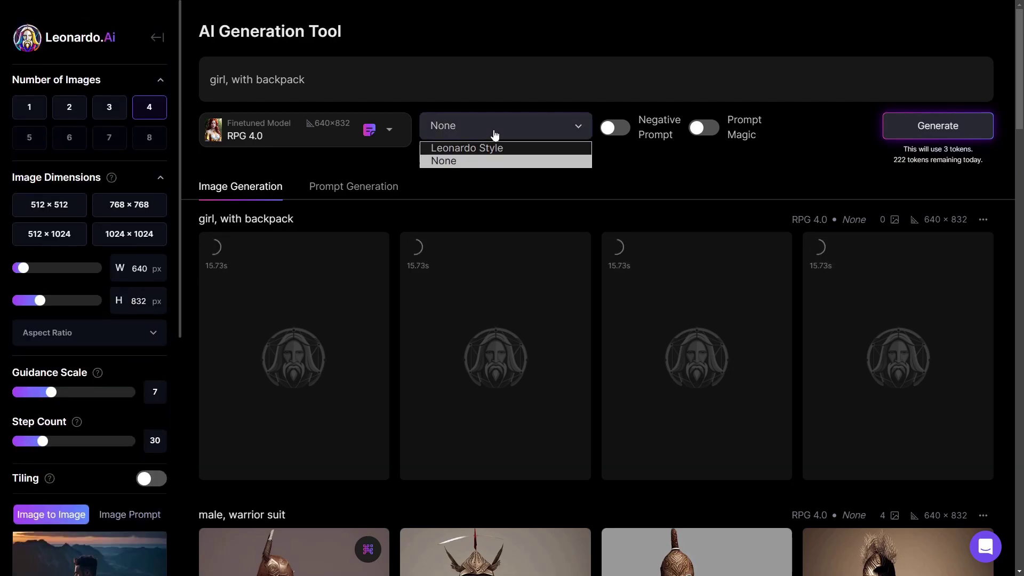
pyautogui.click(384, 131)
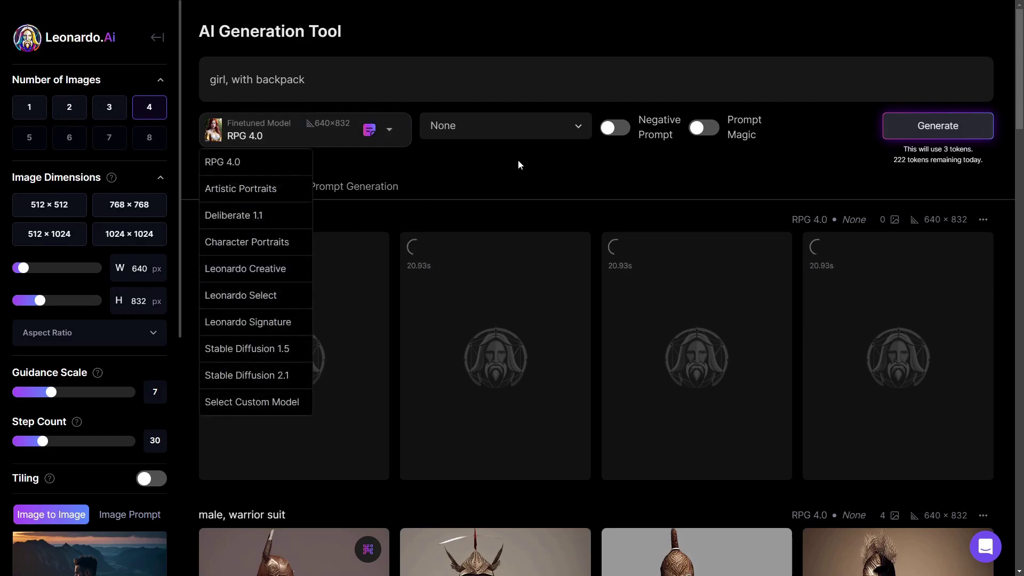
pyautogui.click(407, 149)
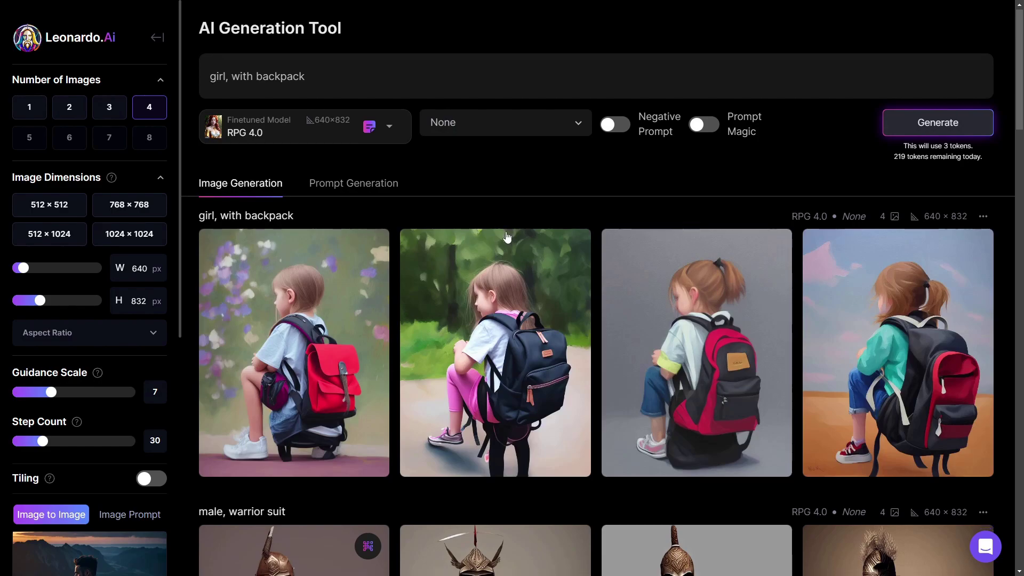
pyautogui.scroll(-3, 505, 230)
pyautogui.scroll(-2, 73, 380)
pyautogui.scroll(-3, 73, 381)
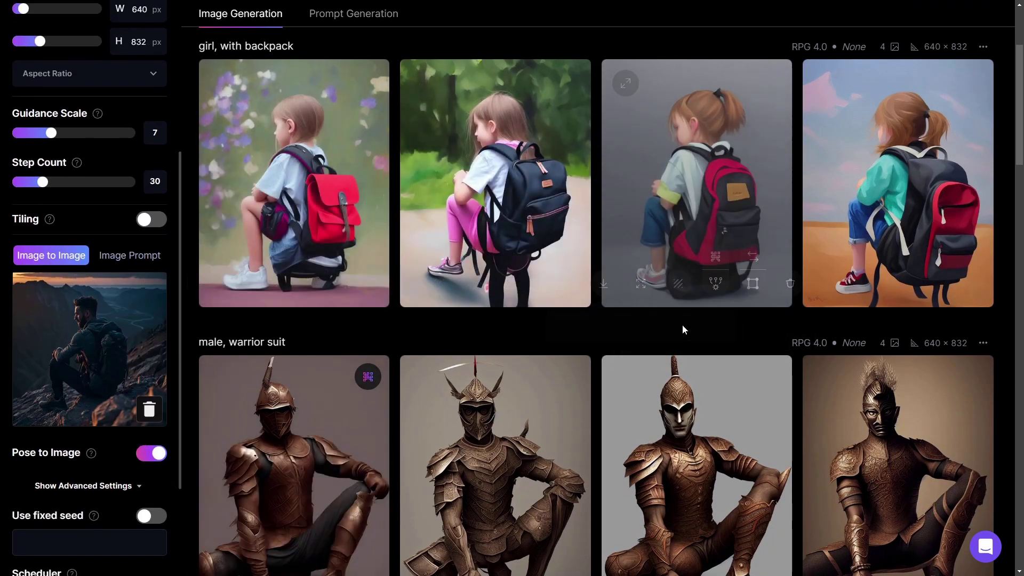
pyautogui.scroll(3, 667, 320)
pyautogui.scroll(-2, 402, 352)
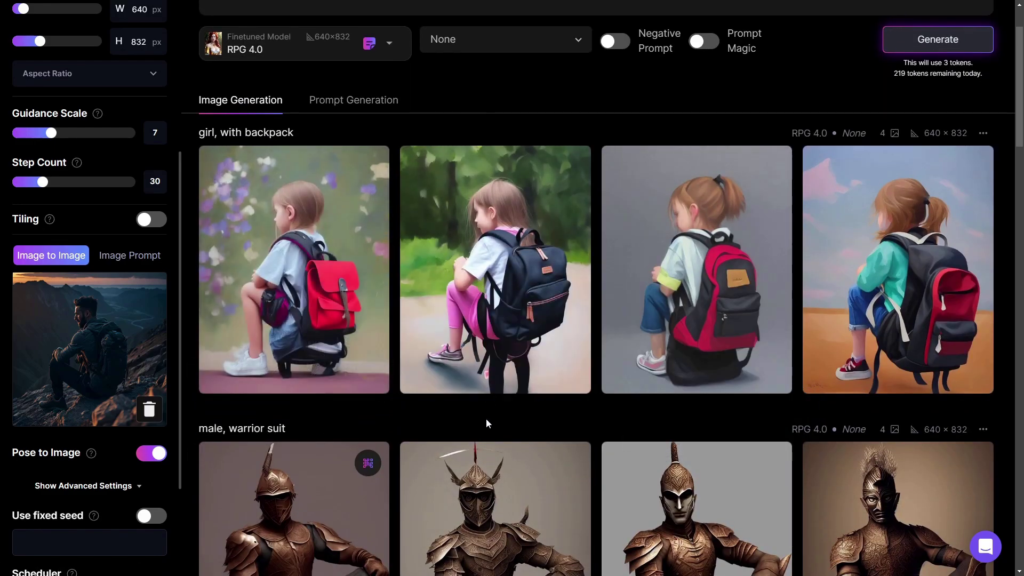
# - Enlarge the second backpack image in the lightbox, then close it
pyautogui.click(518, 385)
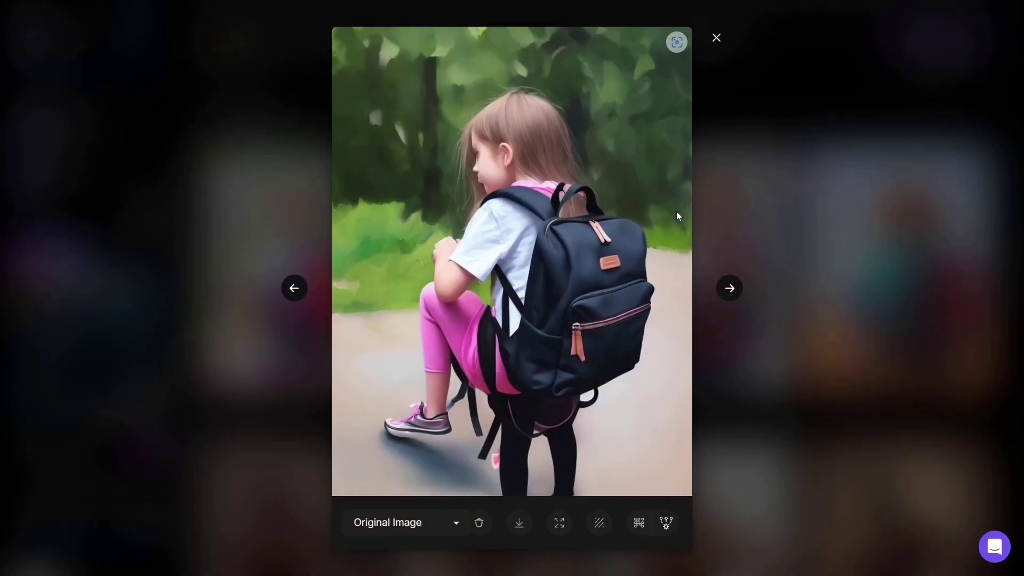
pyautogui.click(716, 38)
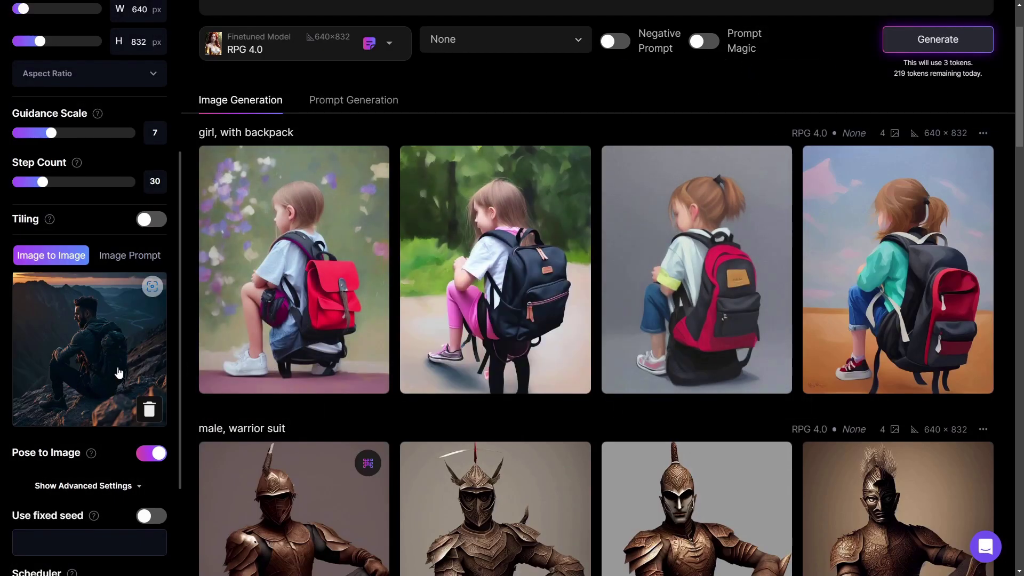
pyautogui.moveTo(704, 312)
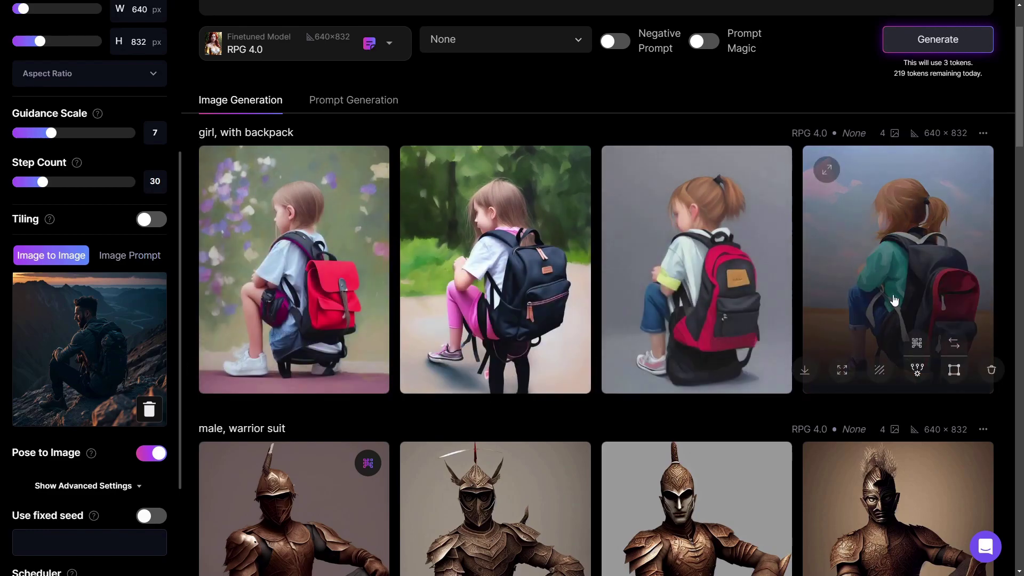
pyautogui.scroll(2, 597, 341)
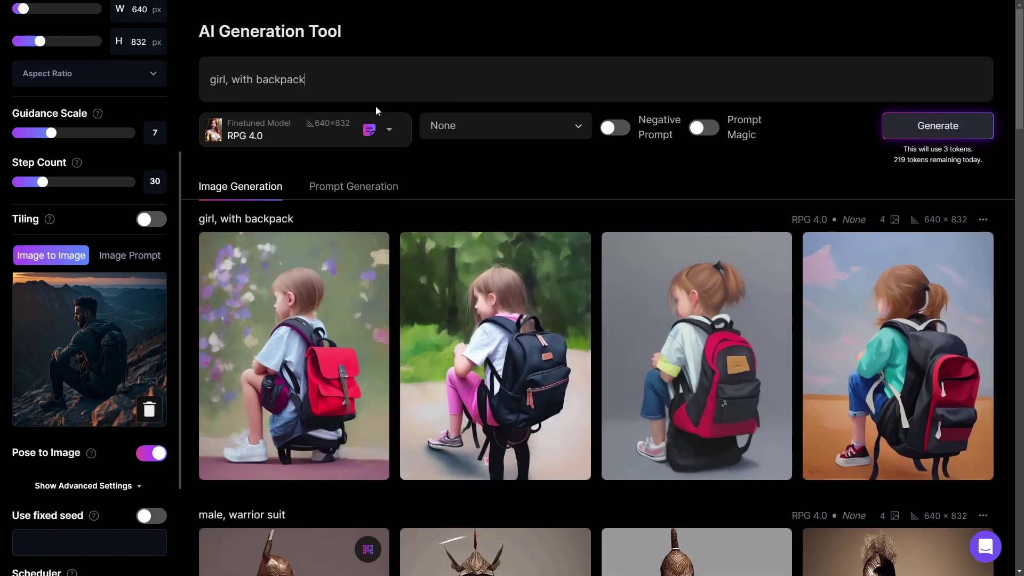
# - Append ', sitting on a bank' to the prompt and generate four images
pyautogui.write(', sitting on a bank')
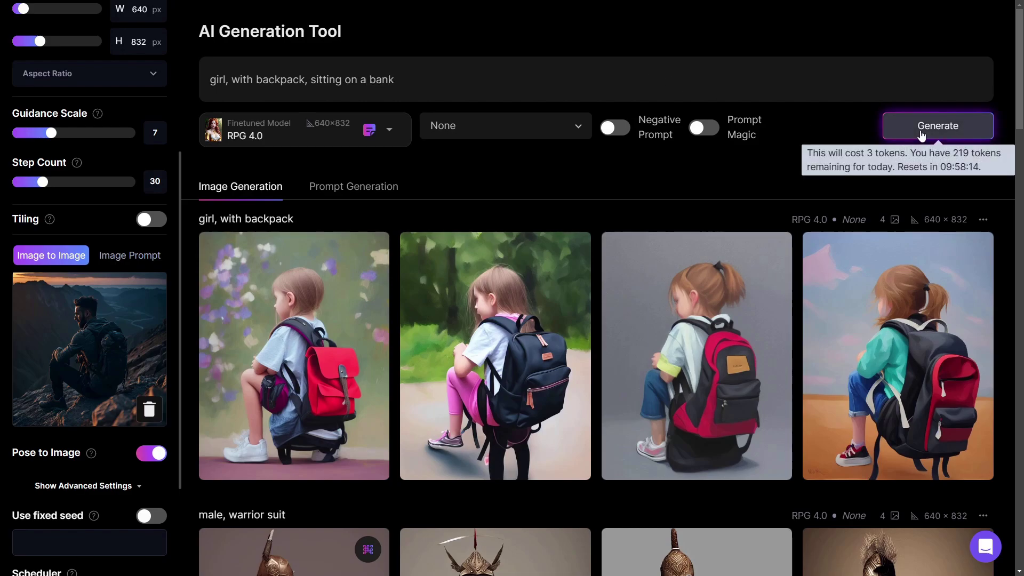
pyautogui.click(921, 133)
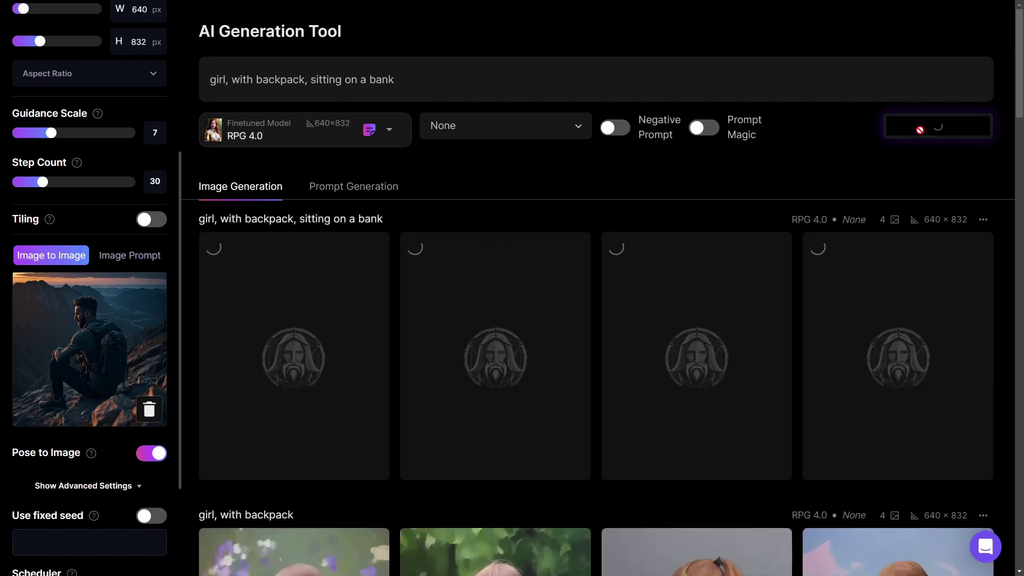
pyautogui.click(461, 87)
# - Add ', mountains in the back' to the prompt and generate another set
pyautogui.write(', ')
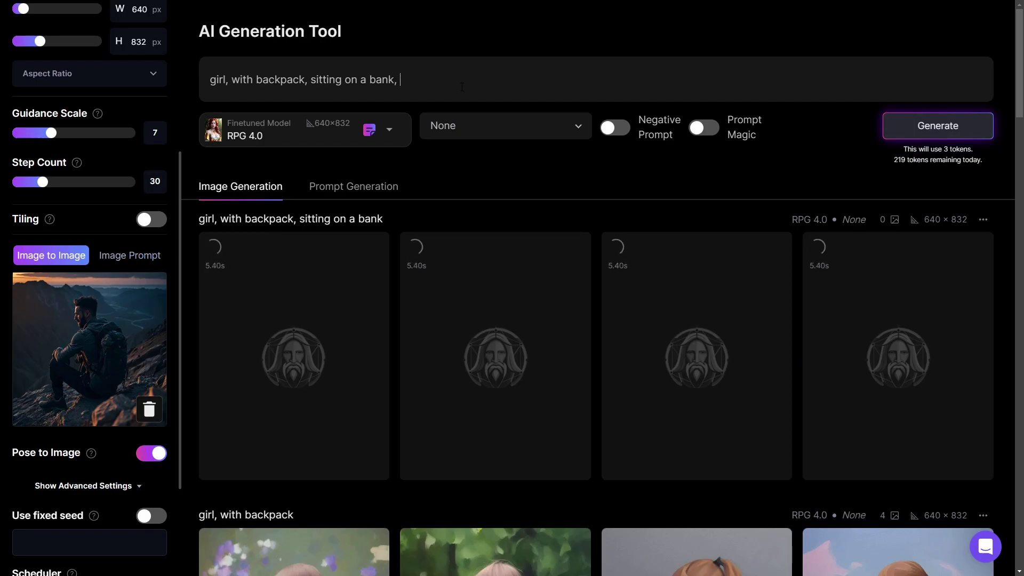
pyautogui.write('mountains in the back')
pyautogui.click(937, 125)
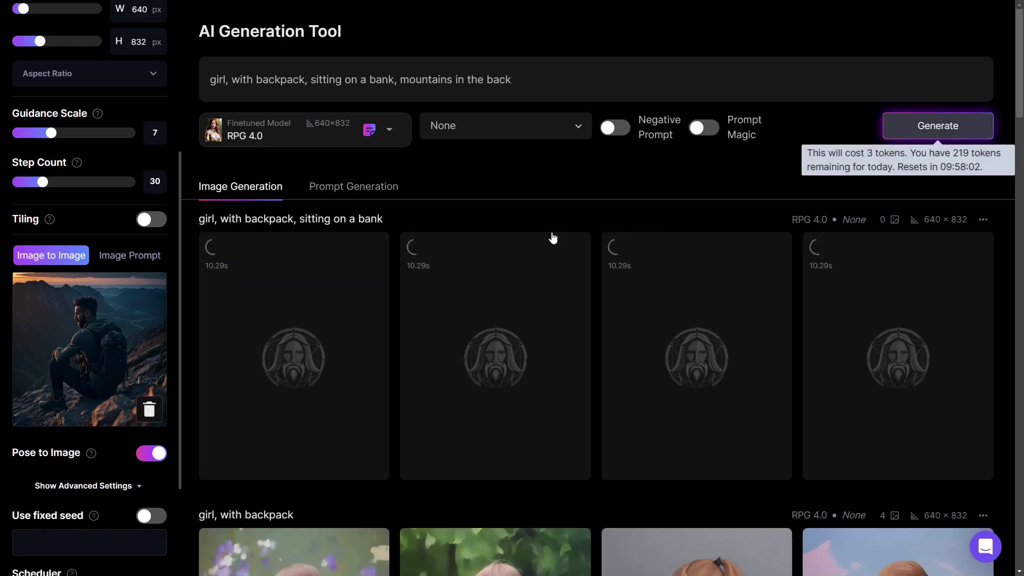
pyautogui.scroll(-5, 494, 278)
pyautogui.scroll(5, 301, 405)
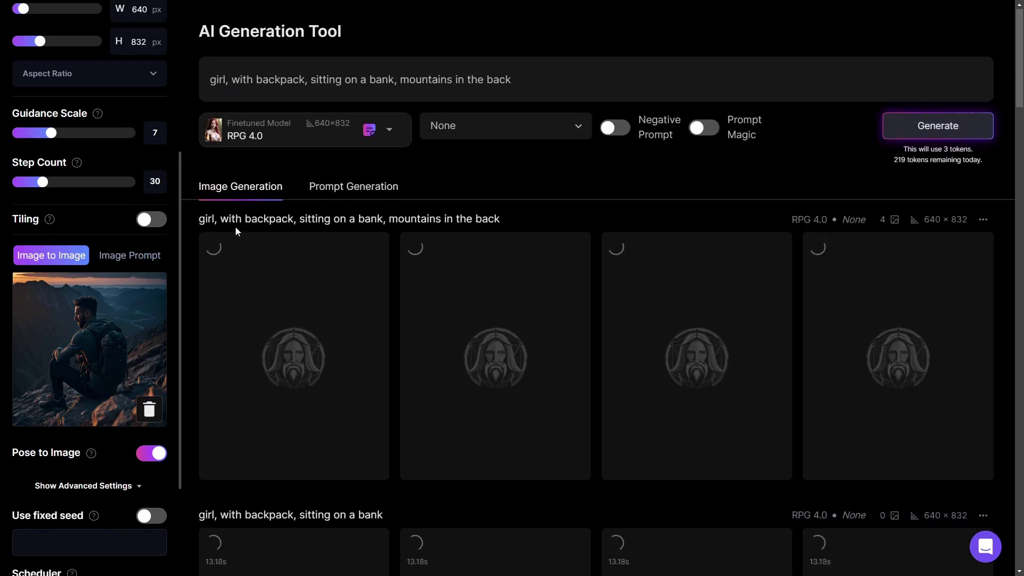
pyautogui.scroll(-2, 344, 310)
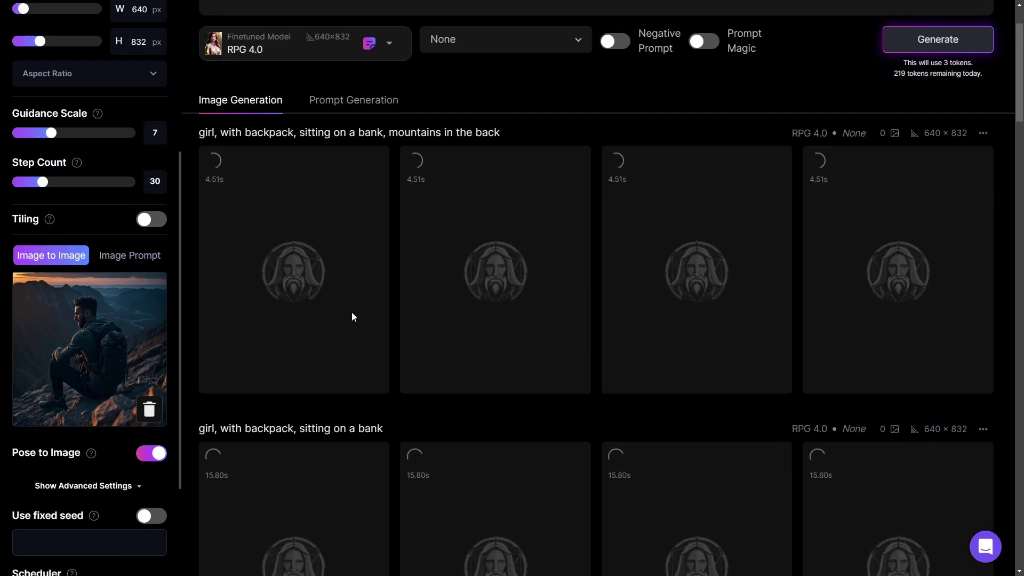
pyautogui.scroll(5, 111, 376)
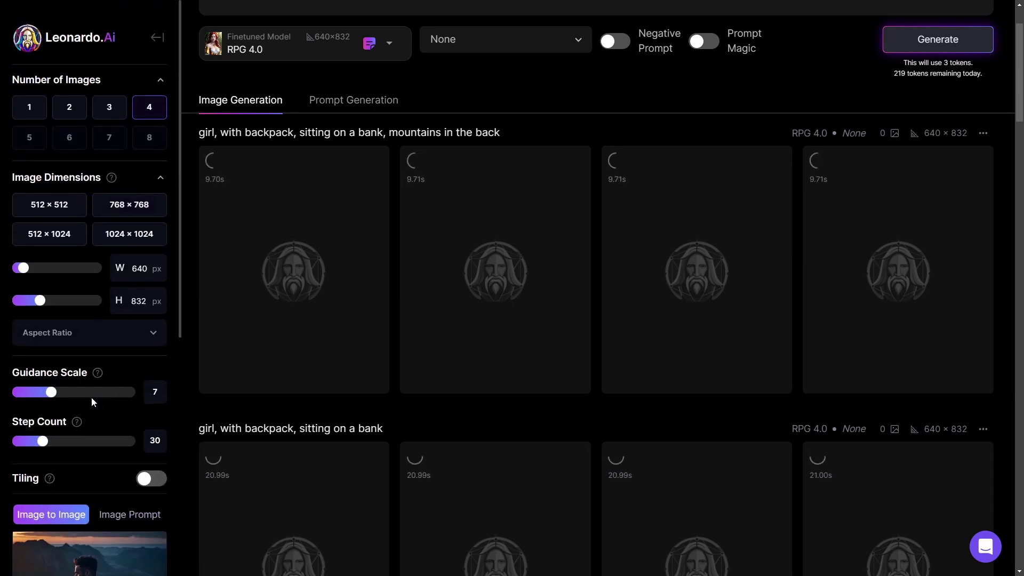
pyautogui.moveTo(97, 373)
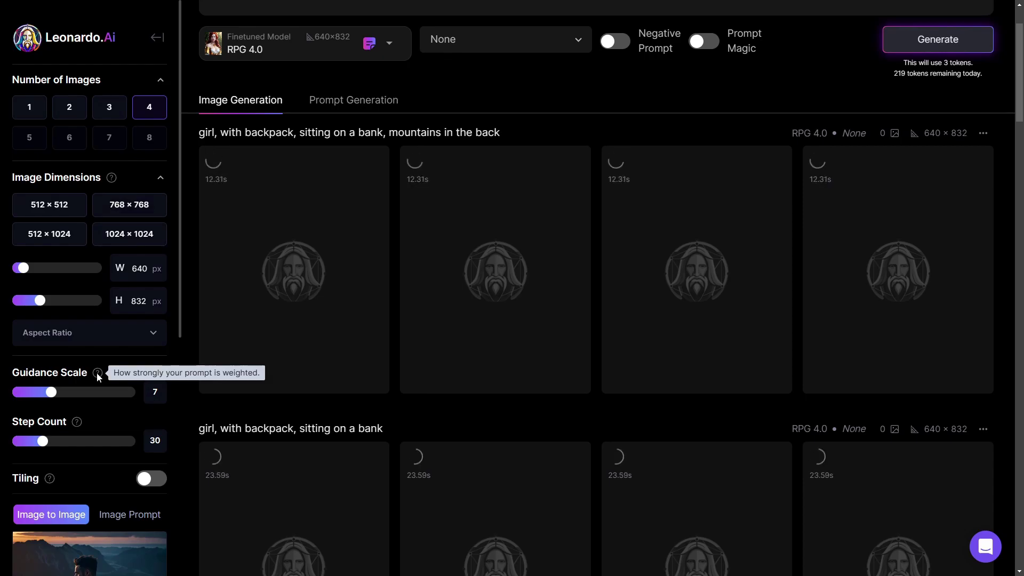
pyautogui.scroll(2, 290, 178)
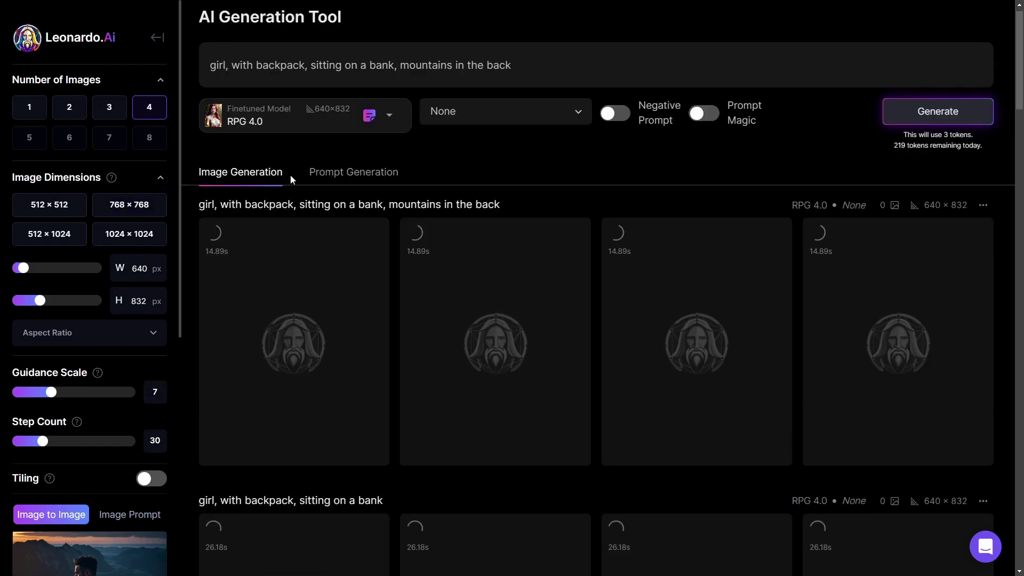
pyautogui.scroll(-4, 289, 240)
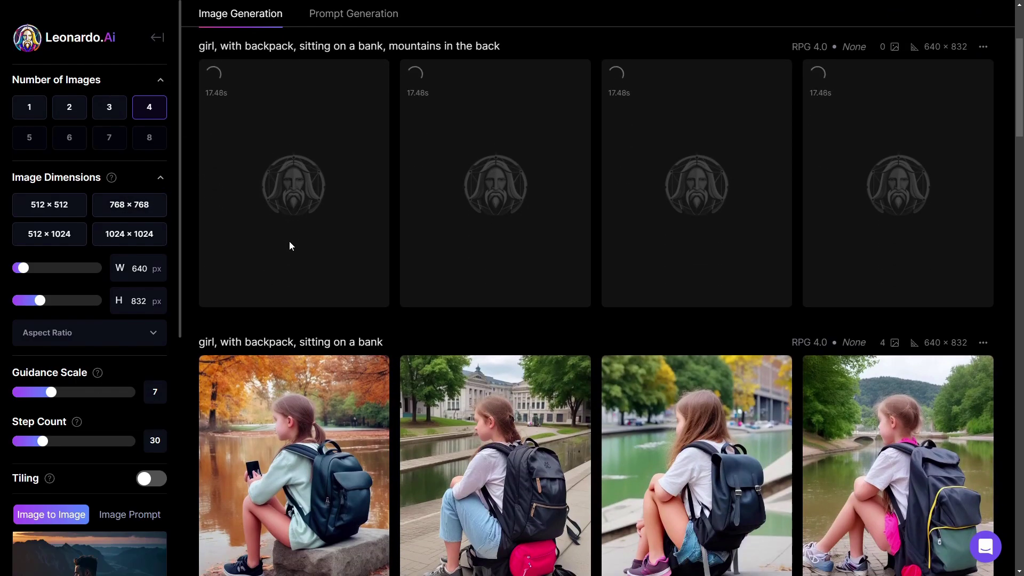
pyautogui.scroll(-4, 276, 254)
pyautogui.scroll(-5, 89, 288)
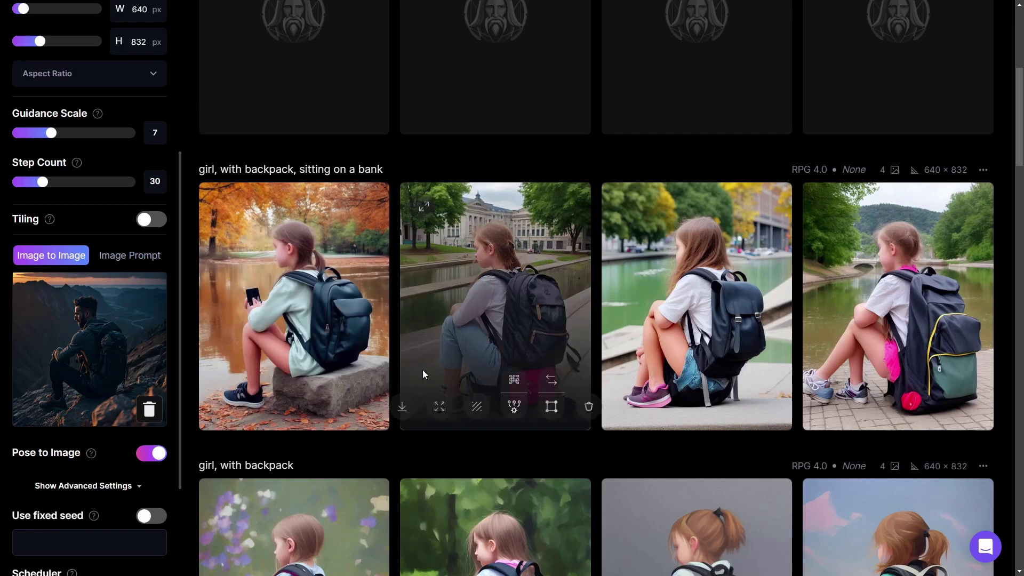
pyautogui.click(293, 297)
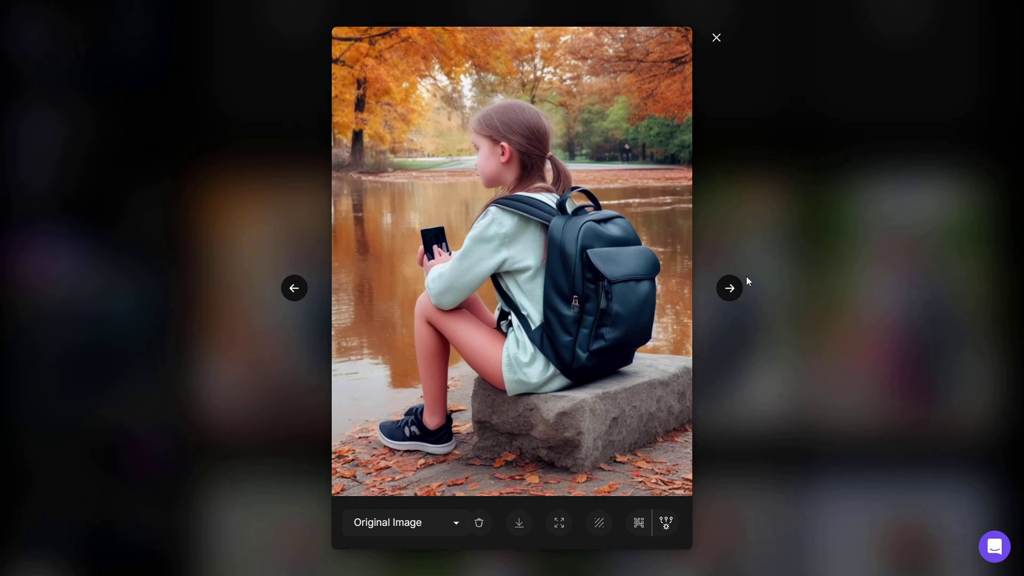
pyautogui.click(726, 285)
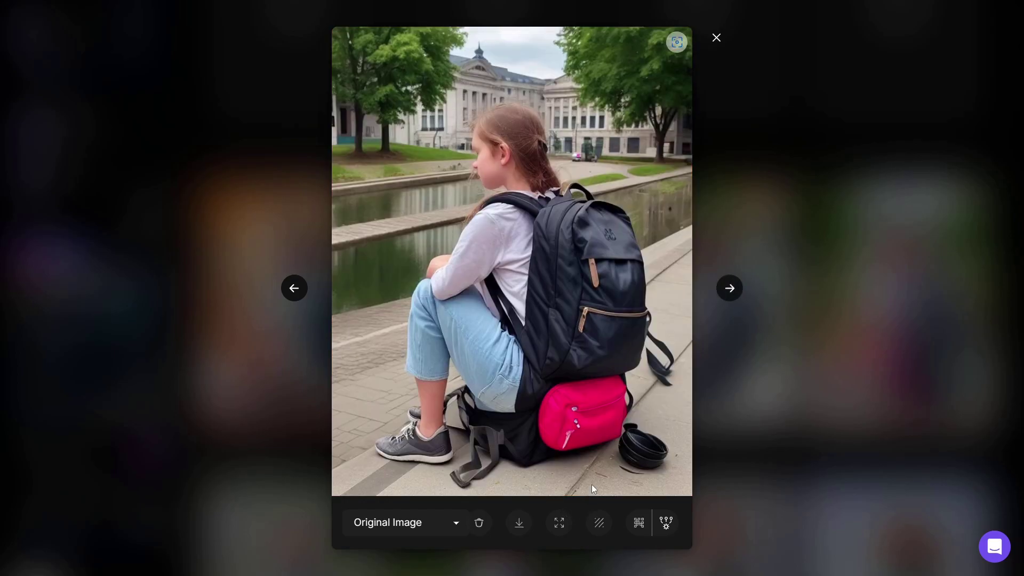
pyautogui.click(716, 37)
pyautogui.moveTo(520, 369)
pyautogui.scroll(6, 520, 369)
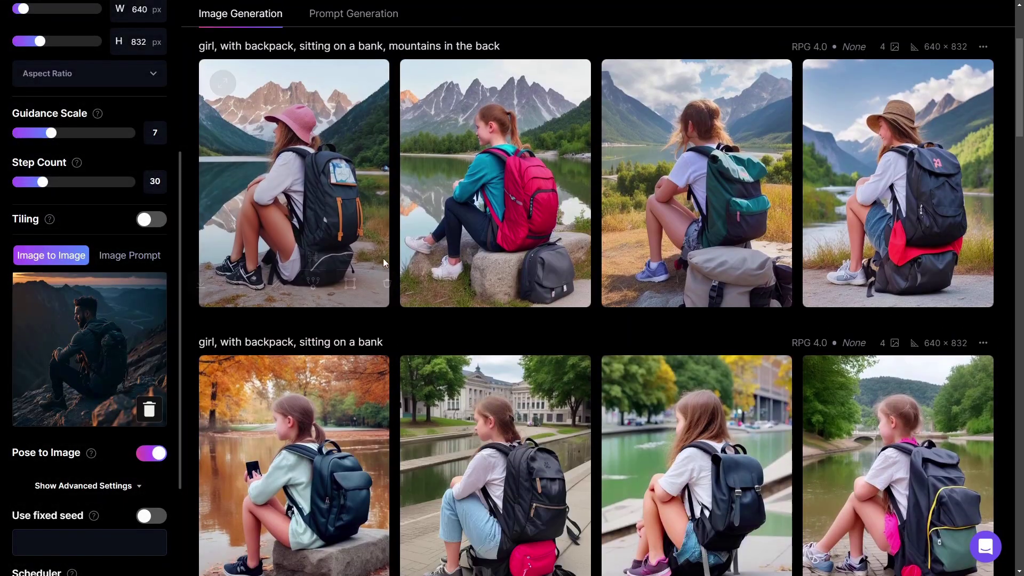
pyautogui.scroll(-2, 494, 342)
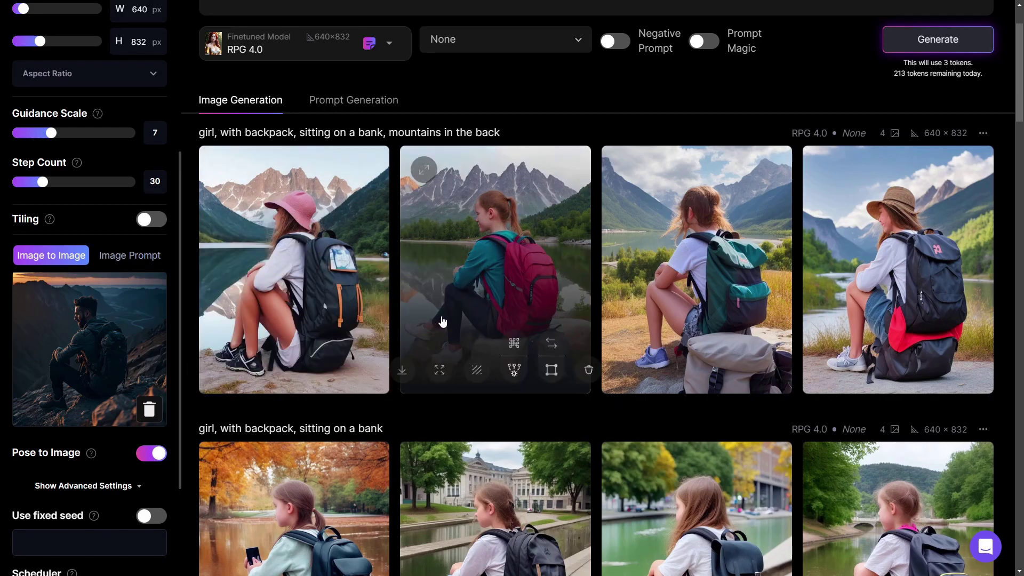
pyautogui.click(326, 309)
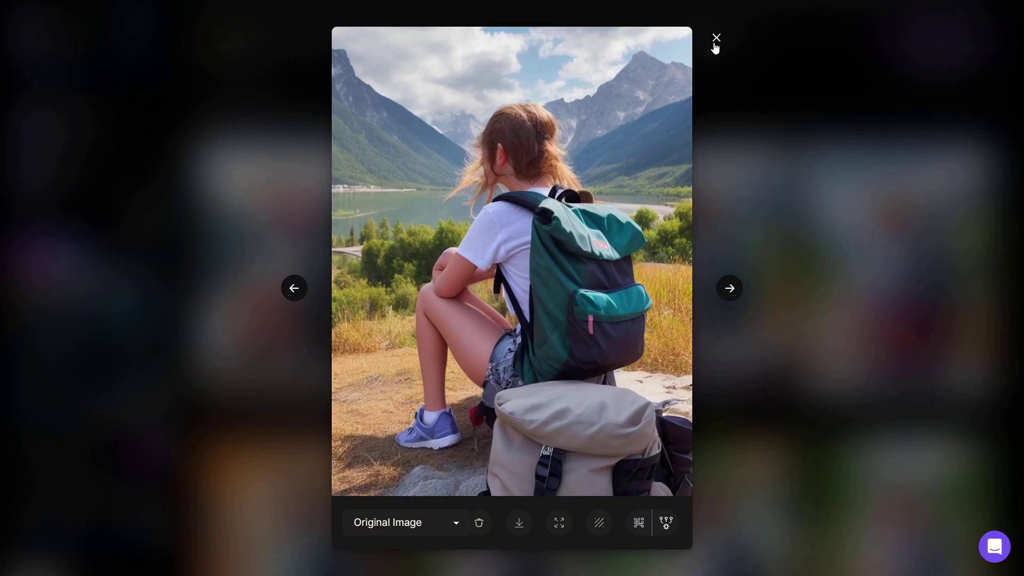
pyautogui.click(716, 37)
pyautogui.click(532, 238)
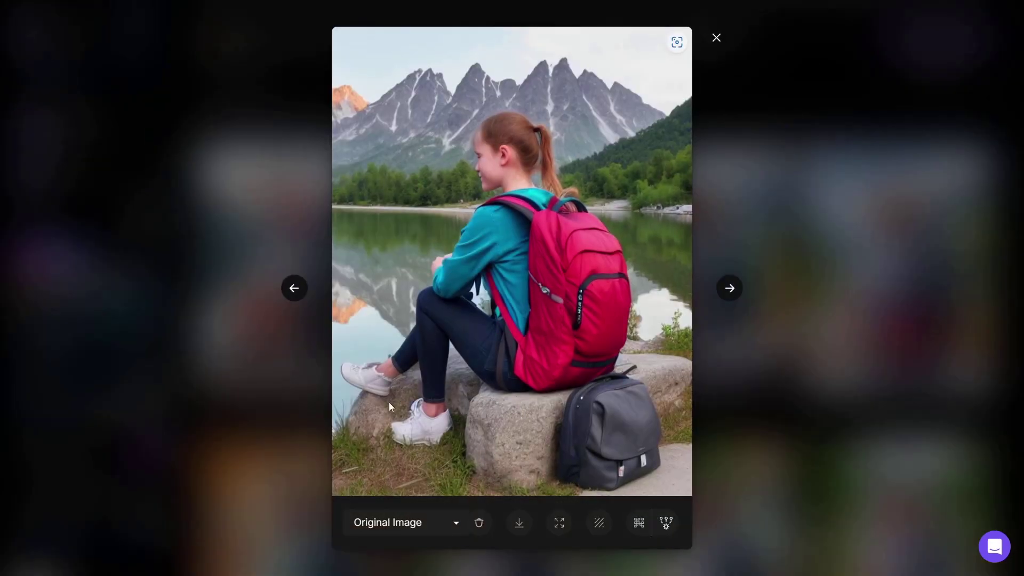
pyautogui.click(717, 36)
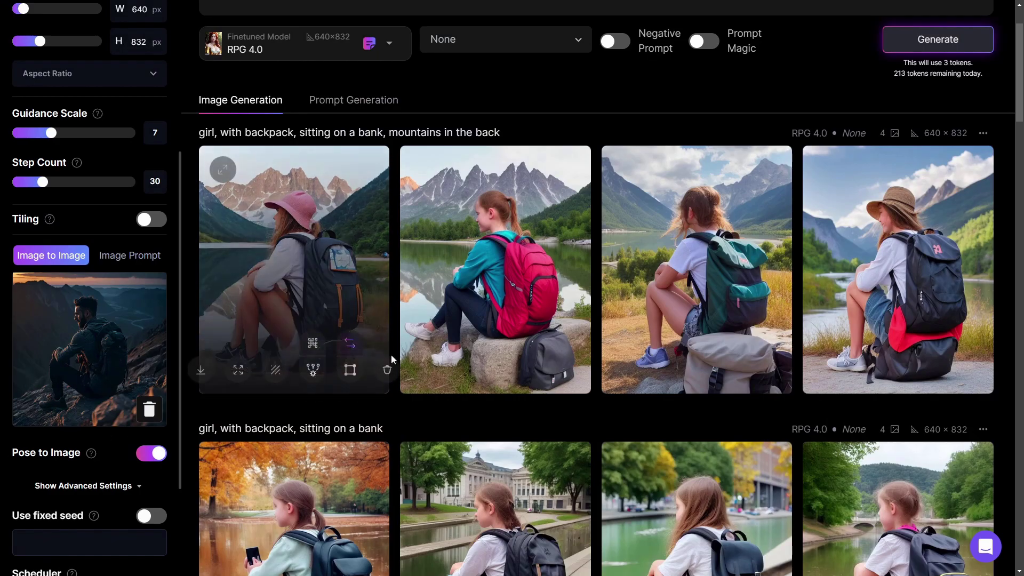
pyautogui.click(835, 298)
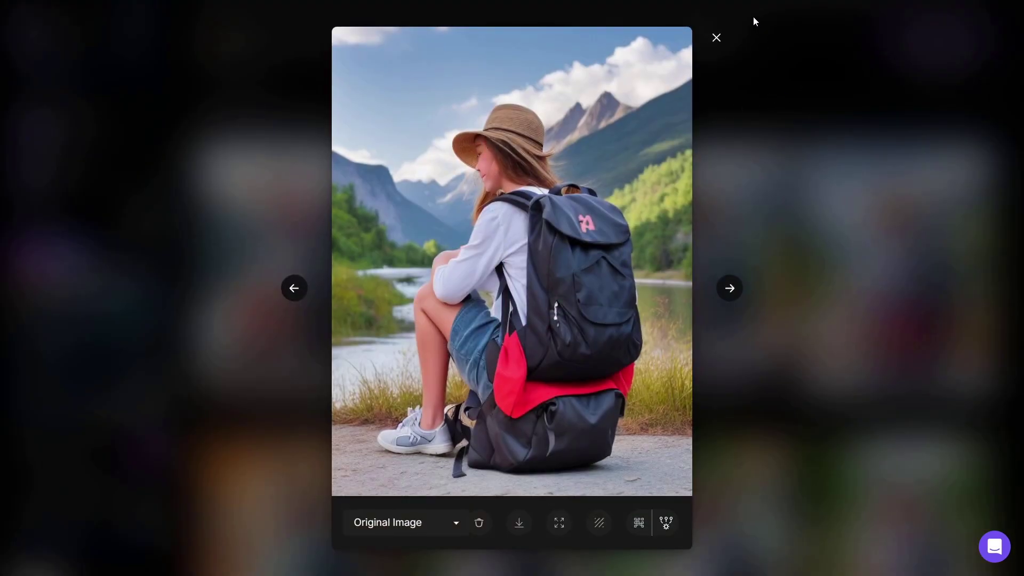
pyautogui.click(716, 39)
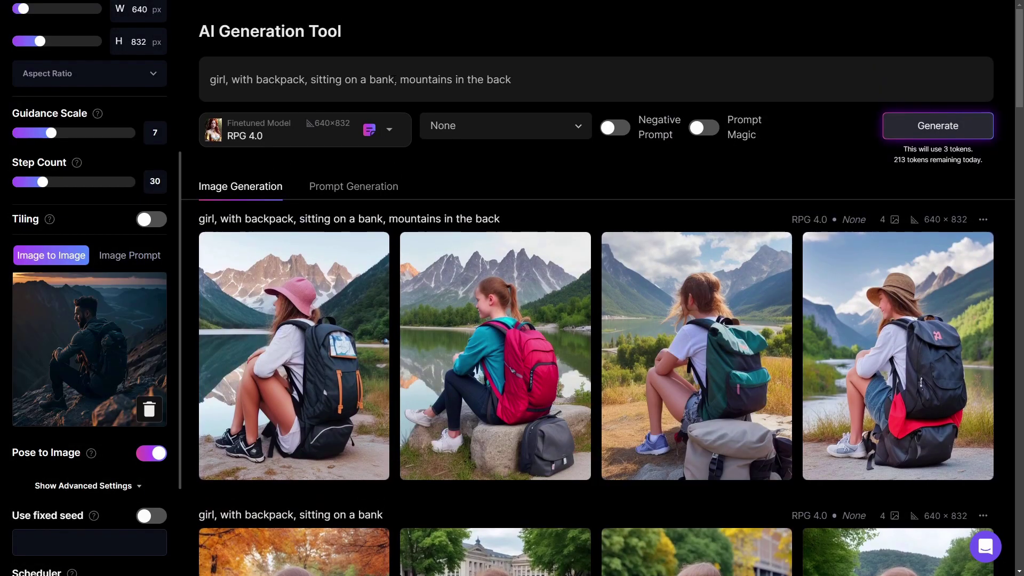
pyautogui.moveTo(395, 78); pyautogui.dragTo(353, 80)
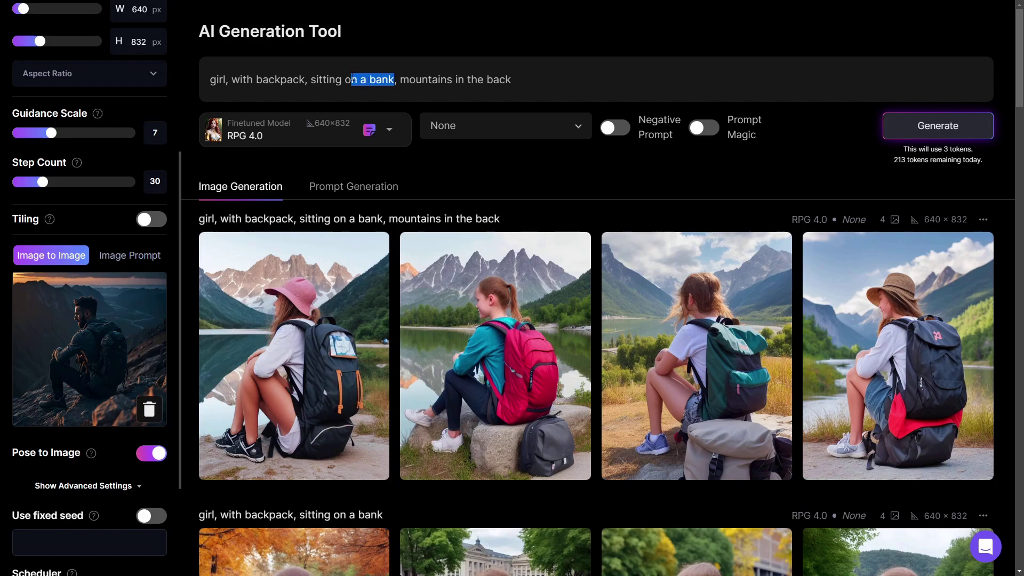
# - Change 'sitting on a bank' to 'sitting on mountain' in the prompt and generate new images
pyautogui.press('BackSpace')
pyautogui.press('BackSpace')
pyautogui.write('on')
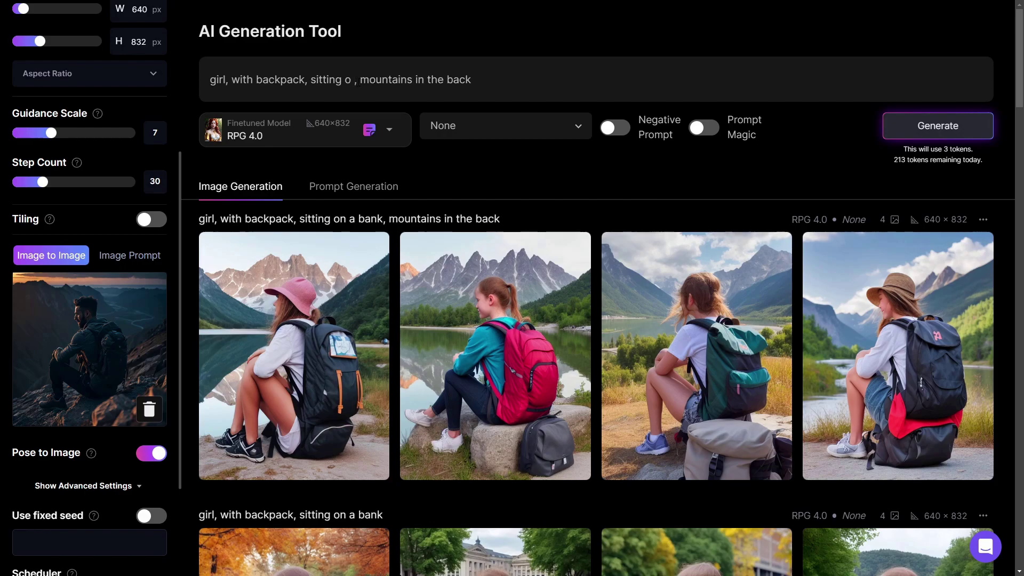
pyautogui.press('Delete')
pyautogui.press('Delete')
pyautogui.moveTo(471, 80); pyautogui.dragTo(400, 79)
pyautogui.press('BackSpace')
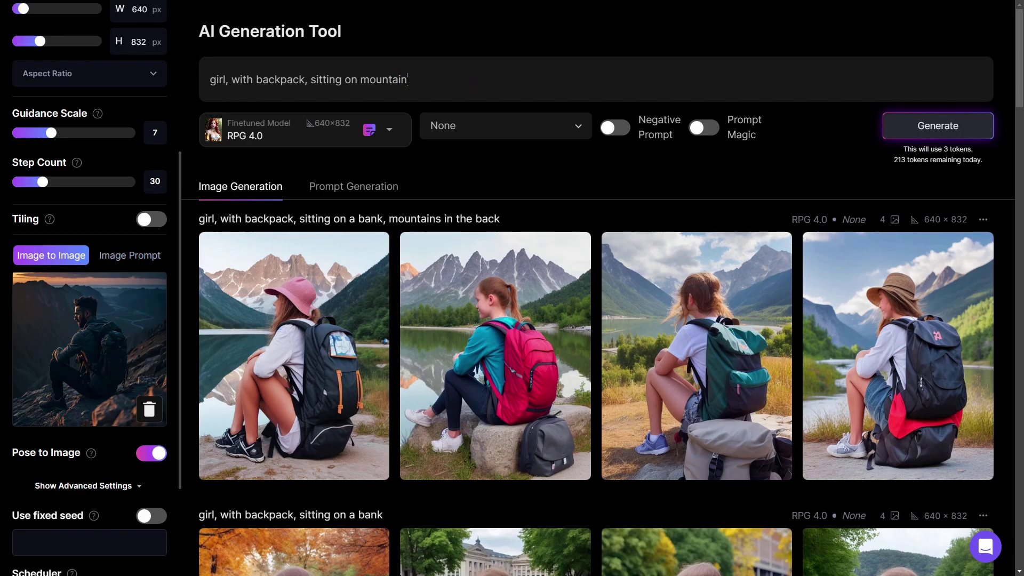
pyautogui.press('Return')
pyautogui.scroll(-6, 540, 220)
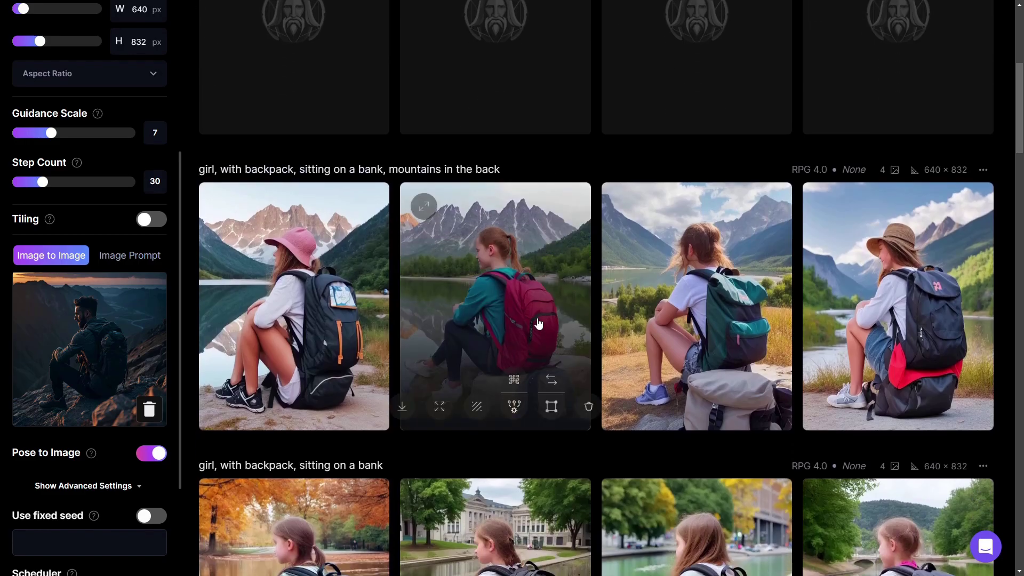
pyautogui.click(571, 308)
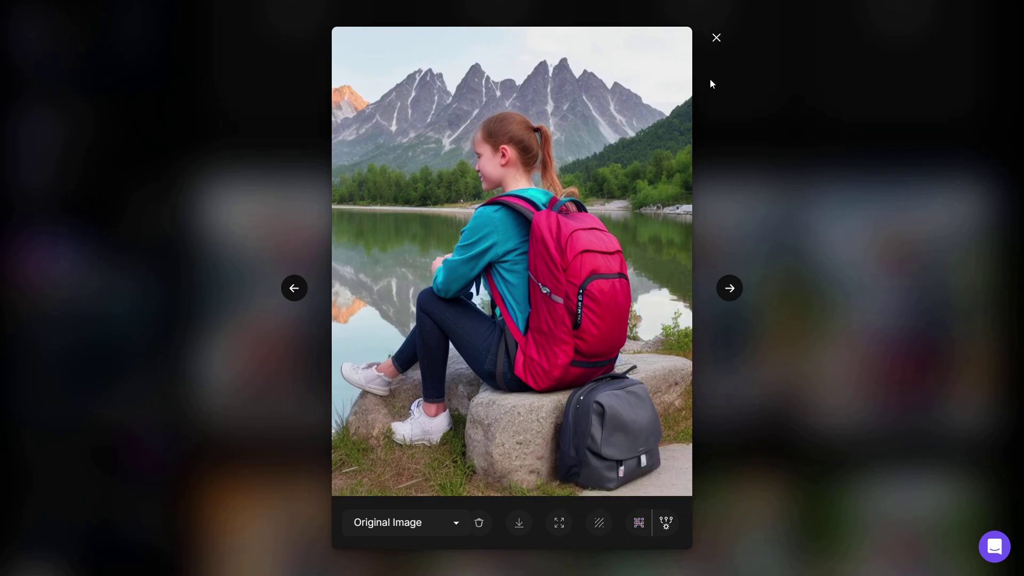
# - Upscale the red-backpack lake image from the lightbox, then close the viewer
pyautogui.click(644, 522)
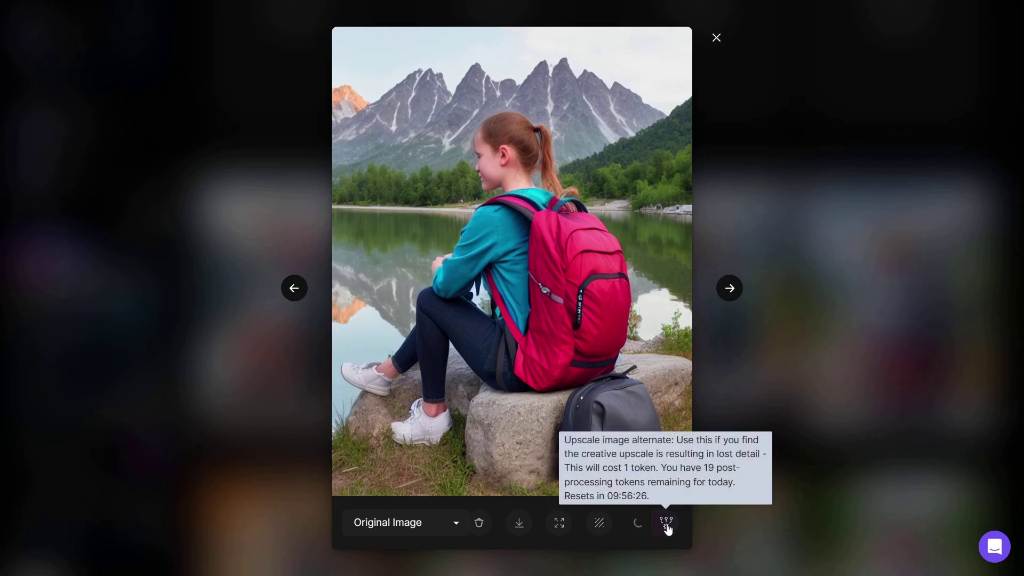
pyautogui.click(715, 38)
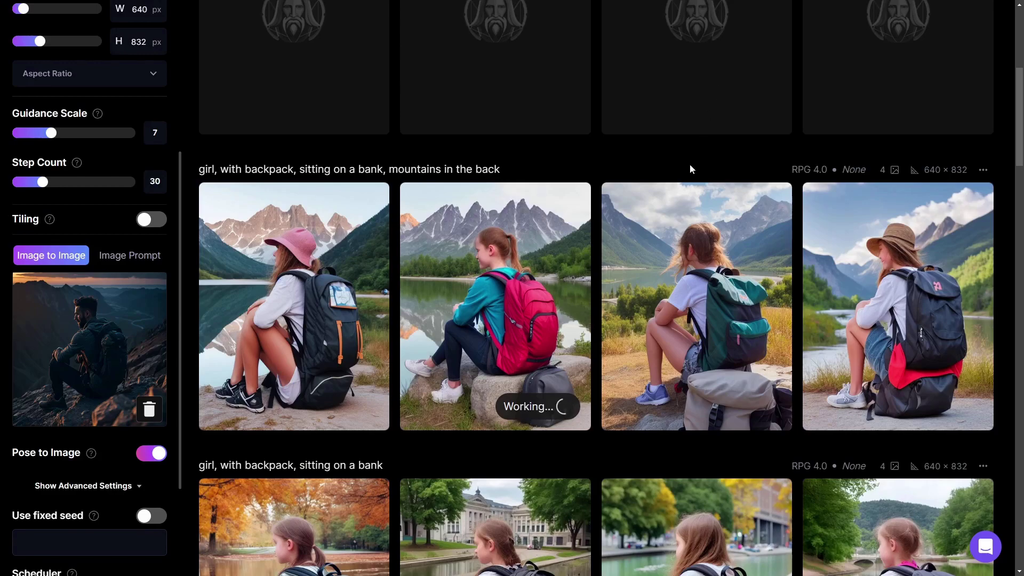
# - Apply Unzoom image (BETA) to the red-backpack lake image and open the finished upscale full size
pyautogui.moveTo(526, 335)
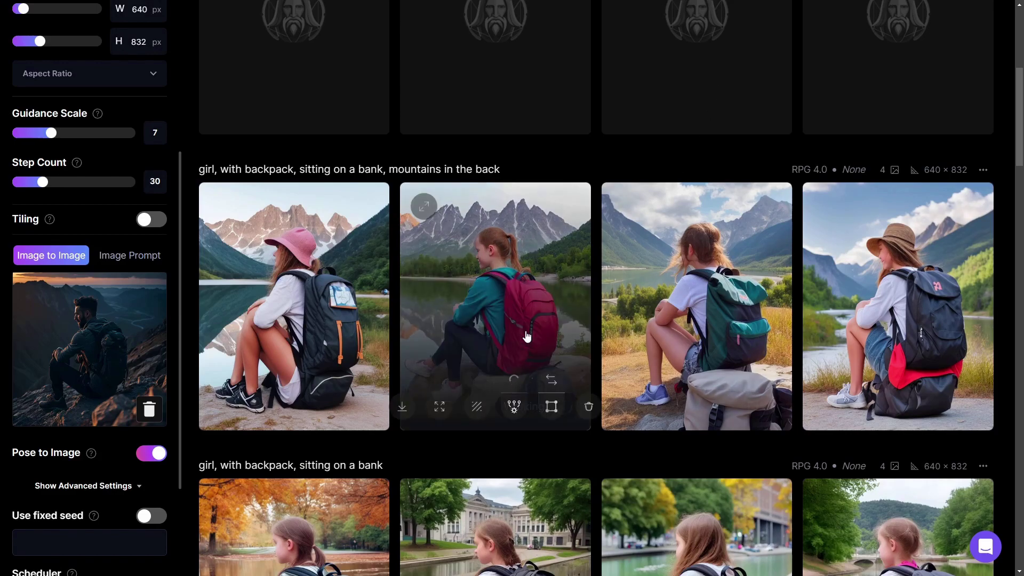
pyautogui.click(437, 407)
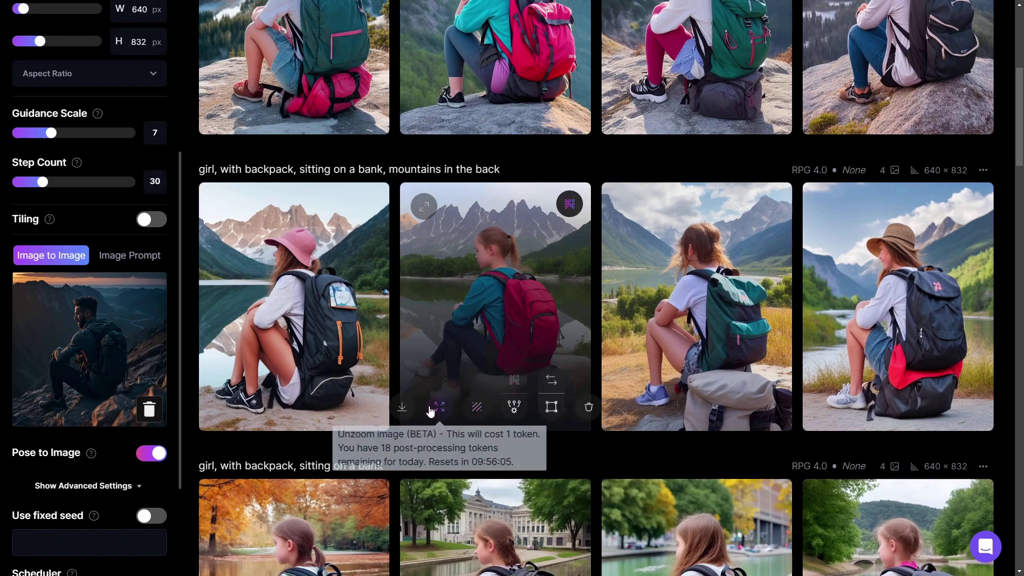
pyautogui.scroll(5, 430, 410)
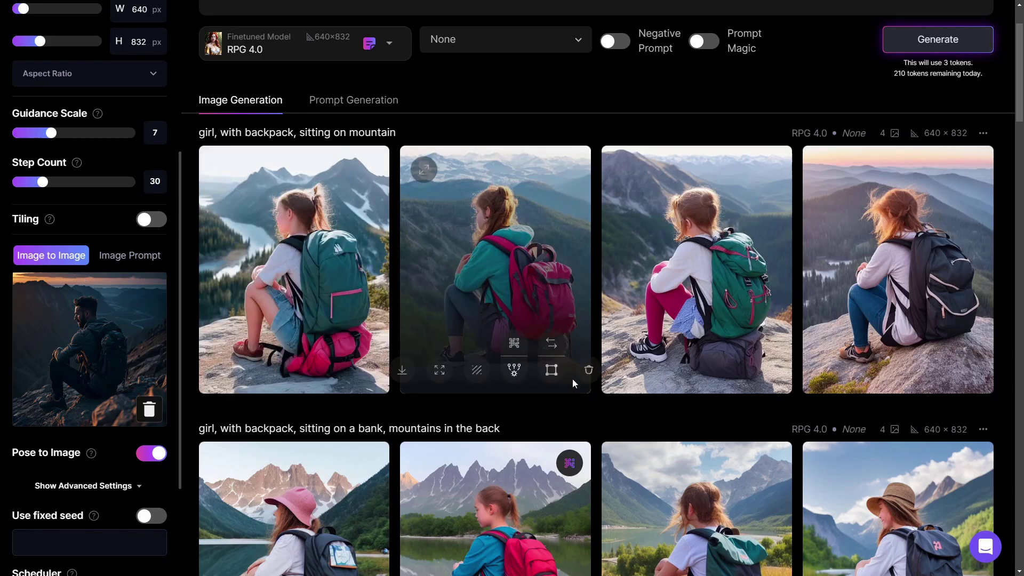
pyautogui.scroll(-3, 549, 421)
pyautogui.click(550, 388)
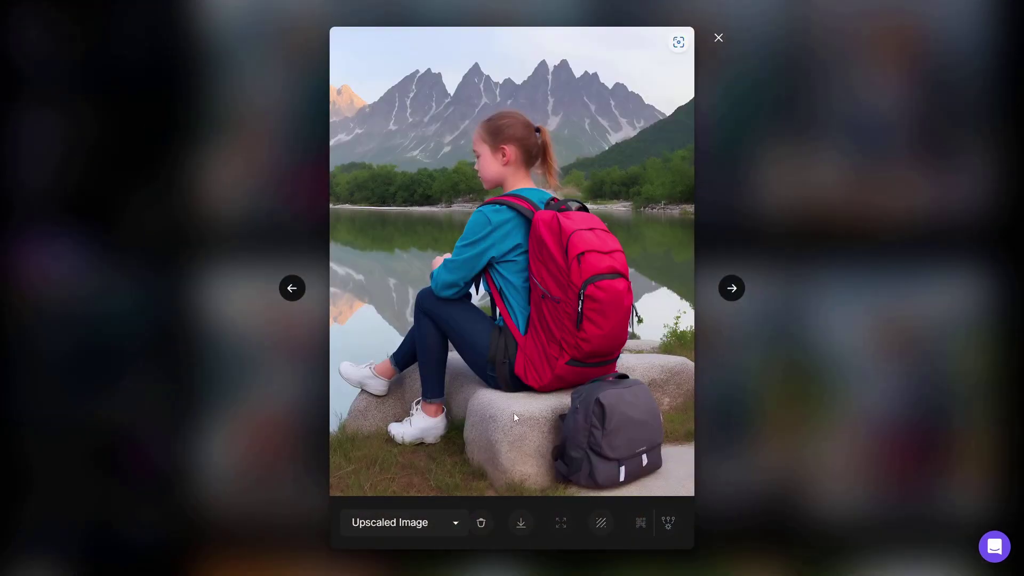
# - Toggle the red-backpack image between its Original and Upscaled versions, then close the viewer
pyautogui.click(438, 522)
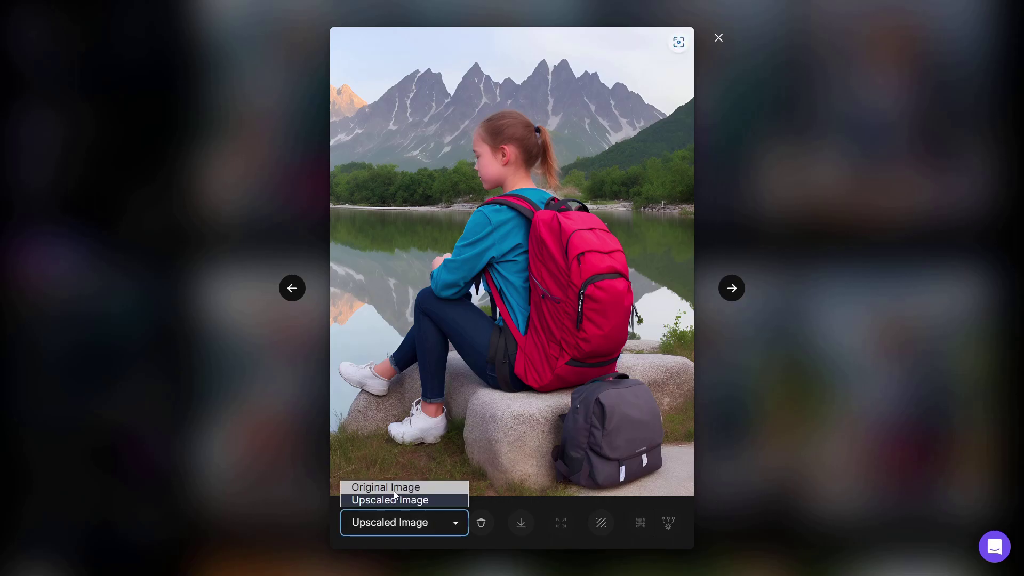
pyautogui.click(393, 486)
pyautogui.click(419, 523)
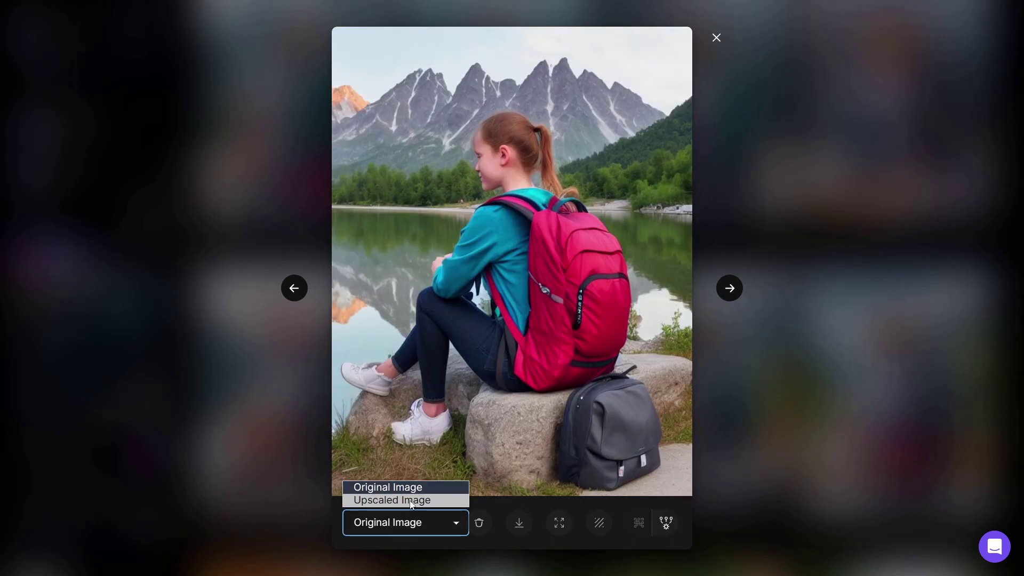
pyautogui.click(394, 498)
pyautogui.click(438, 521)
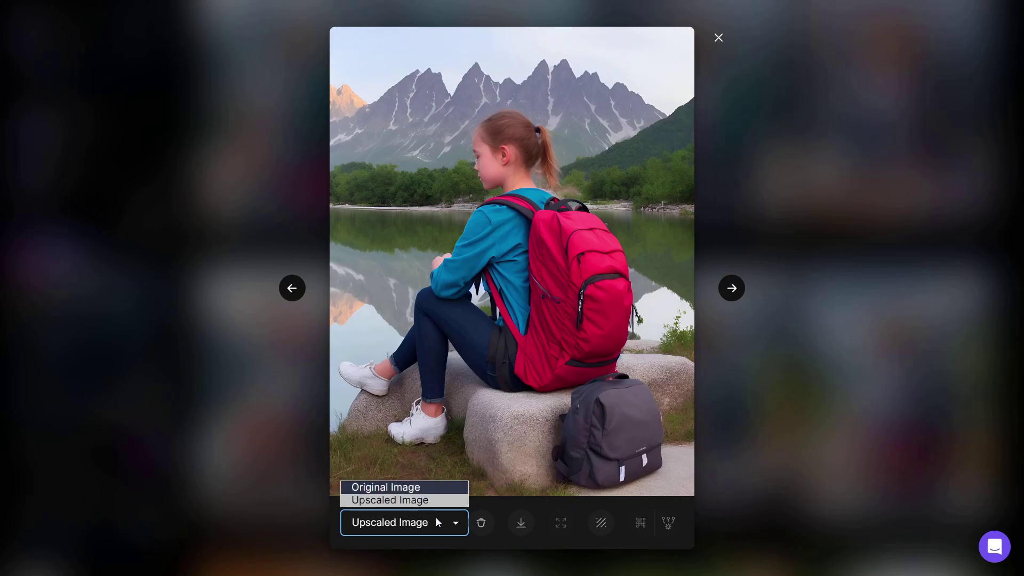
pyautogui.click(427, 500)
pyautogui.click(422, 517)
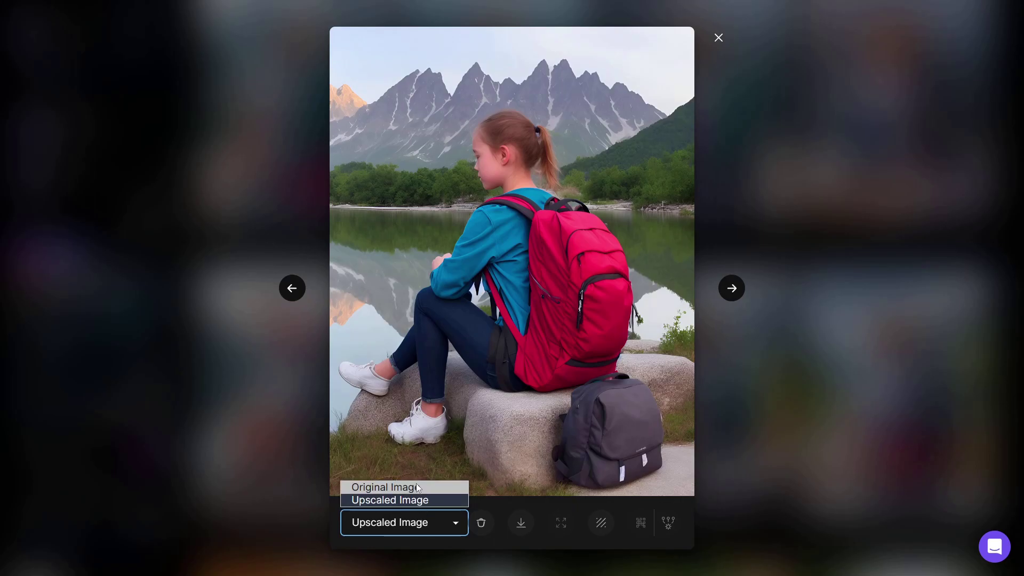
pyautogui.click(443, 486)
pyautogui.click(425, 524)
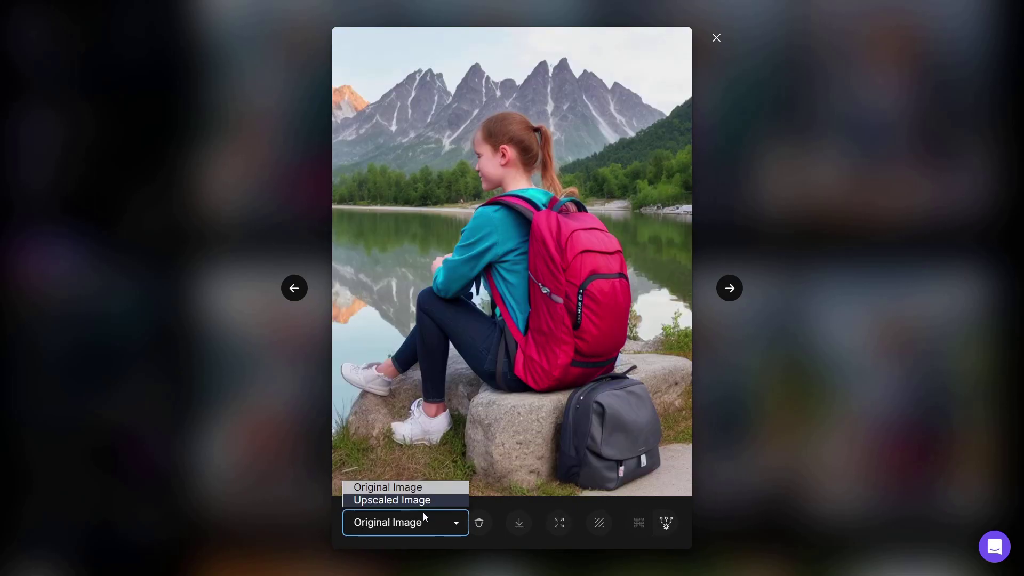
pyautogui.click(426, 499)
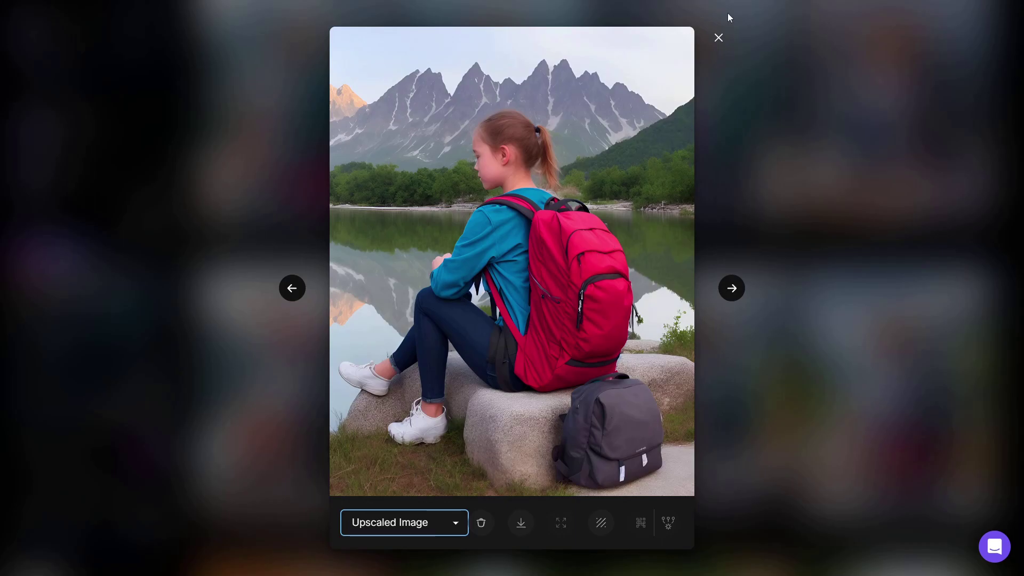
pyautogui.click(718, 38)
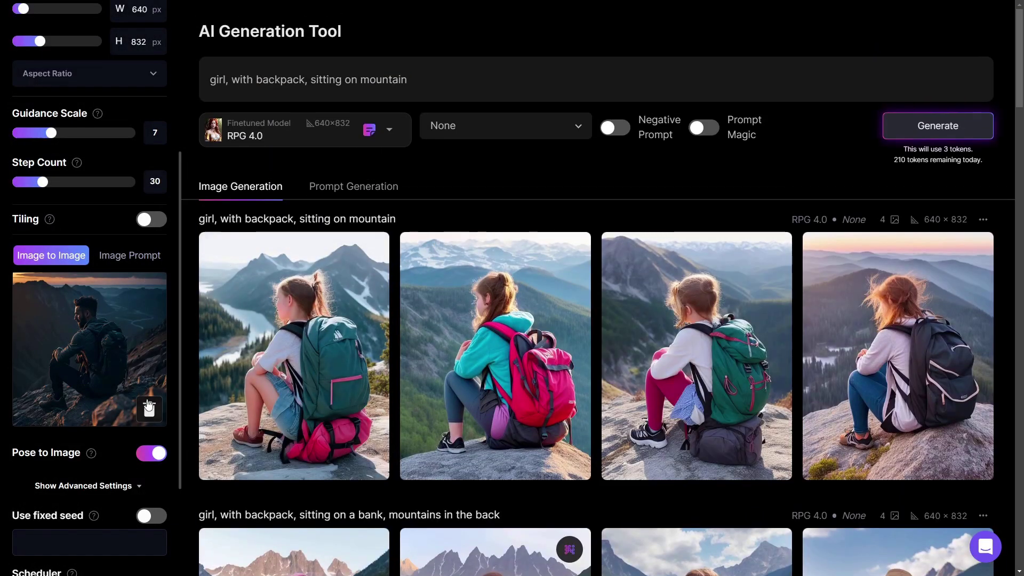
# - On Home, browse the Trending gallery and open the 'Sticker of a supergirl from dc comic' details
pyautogui.scroll(5, 145, 410)
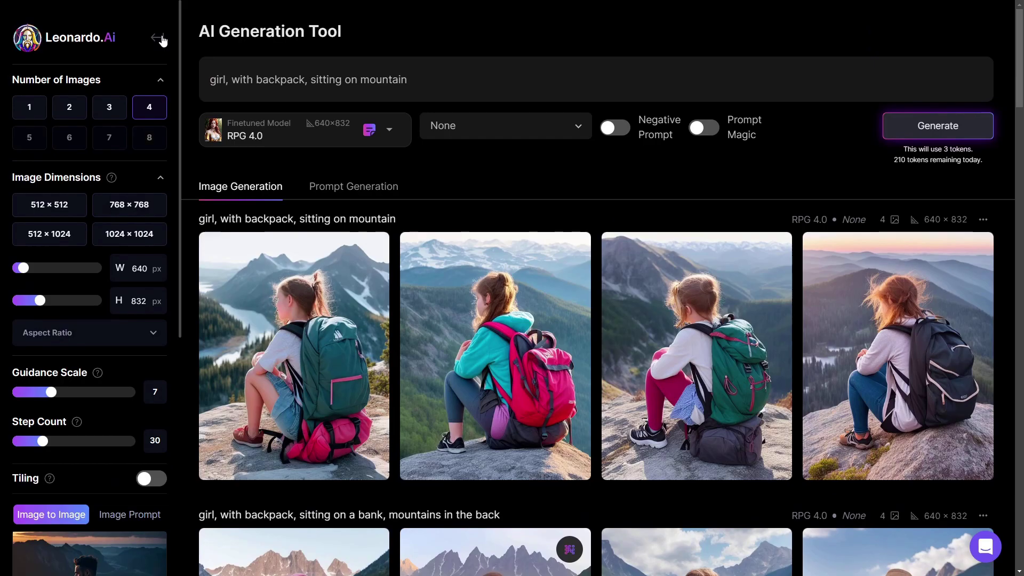
pyautogui.click(162, 40)
pyautogui.scroll(-10, 511, 290)
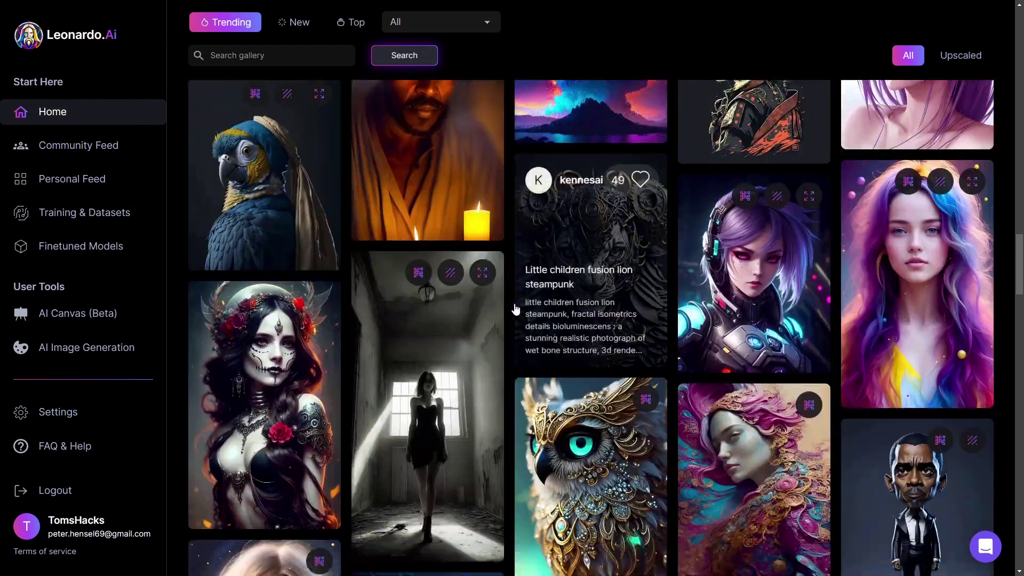
pyautogui.scroll(-1, 515, 309)
pyautogui.scroll(-8, 518, 315)
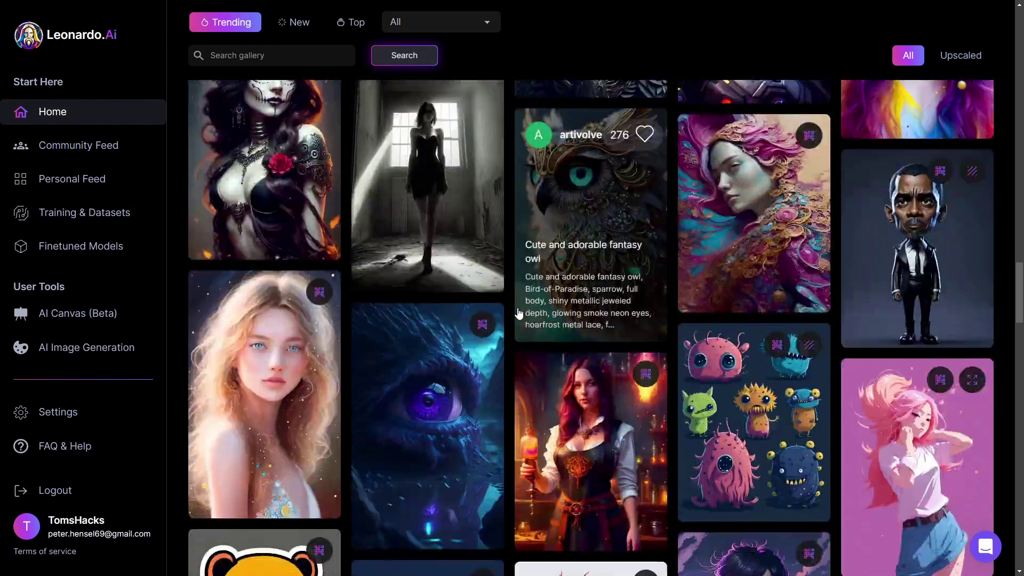
pyautogui.scroll(-15, 622, 350)
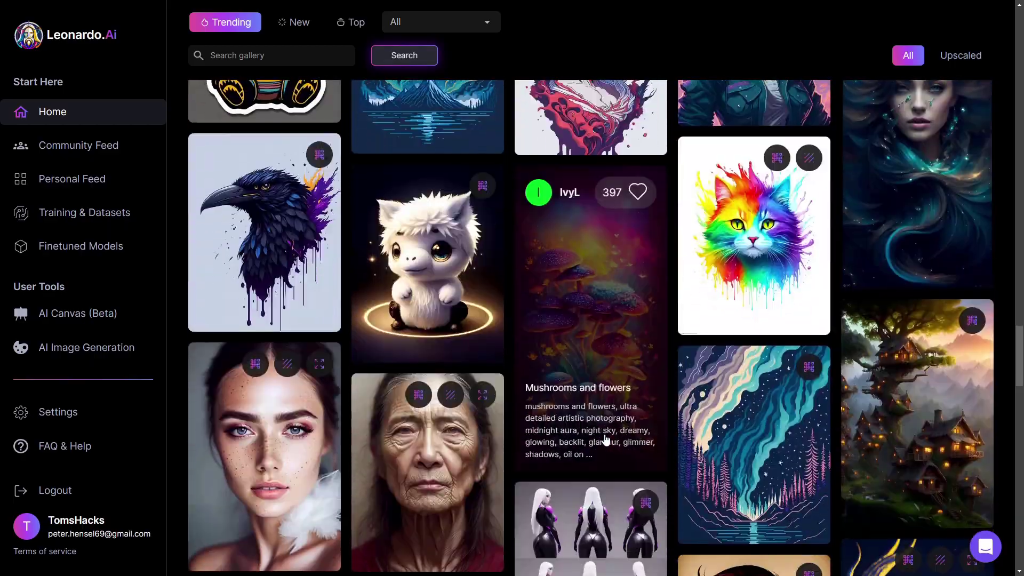
pyautogui.scroll(-15, 606, 439)
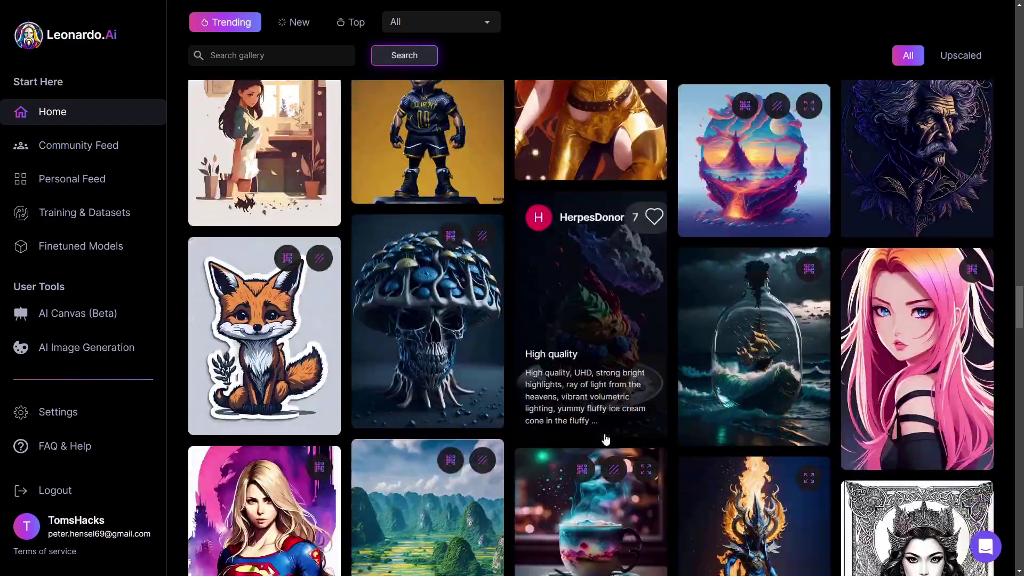
pyautogui.scroll(-2, 606, 439)
pyautogui.scroll(6, 480, 400)
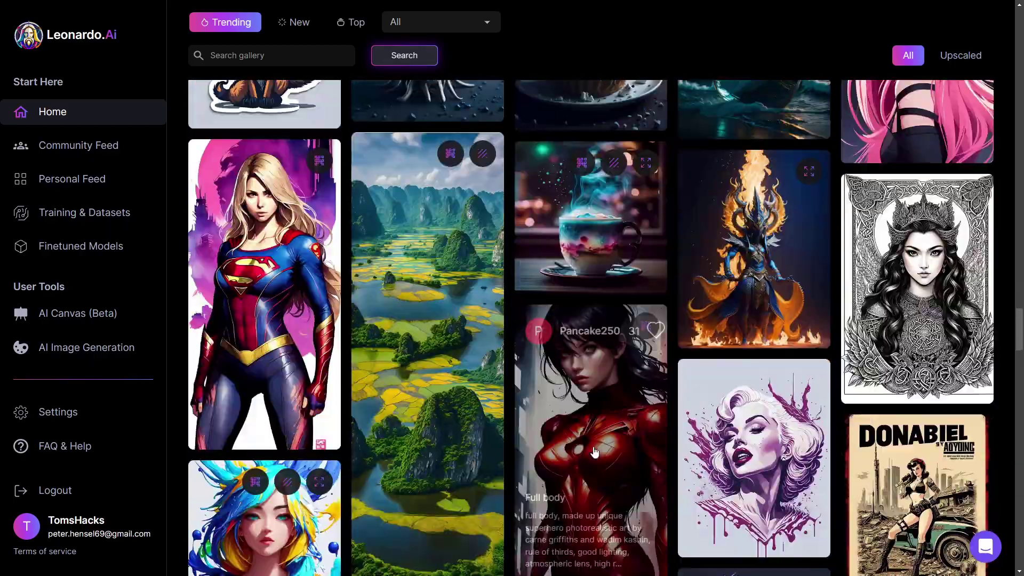
pyautogui.click(266, 416)
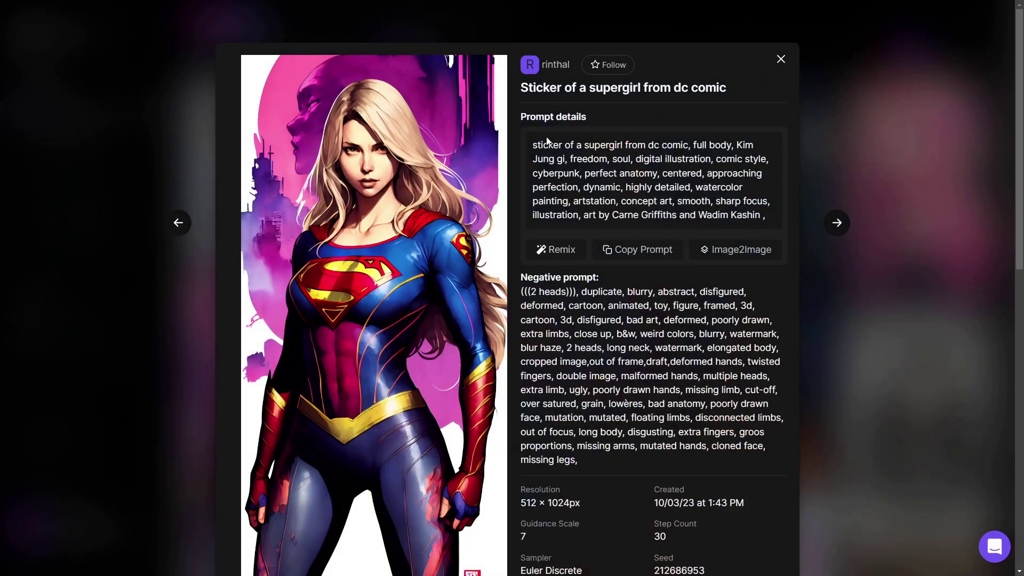
# - Copy the Supergirl image's negative prompt and load the image into the generator via Image2Image
pyautogui.moveTo(521, 291); pyautogui.dragTo(589, 459)
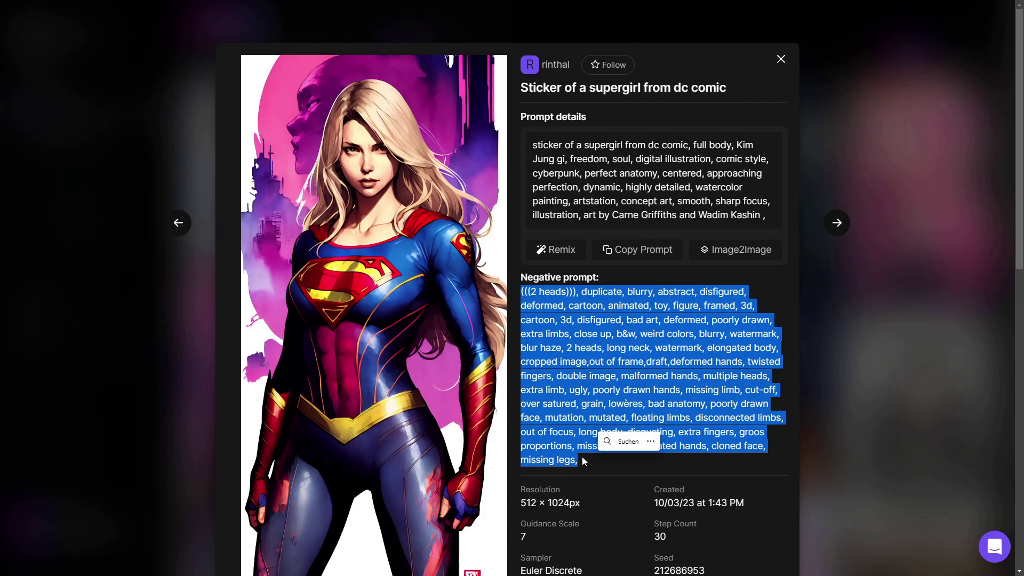
pyautogui.hotkey('ctrl', 'c')
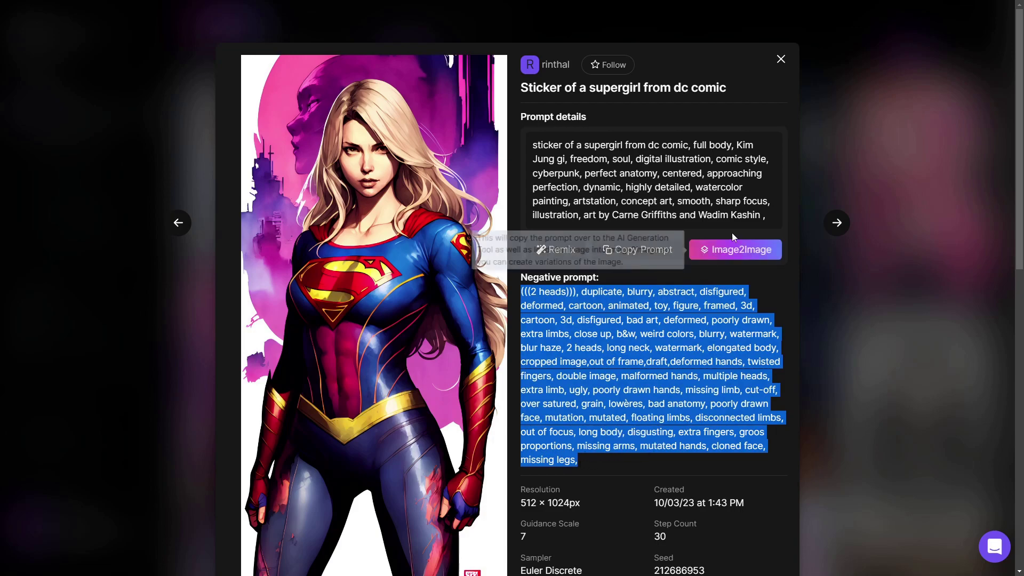
pyautogui.click(736, 250)
pyautogui.scroll(-5, 45, 377)
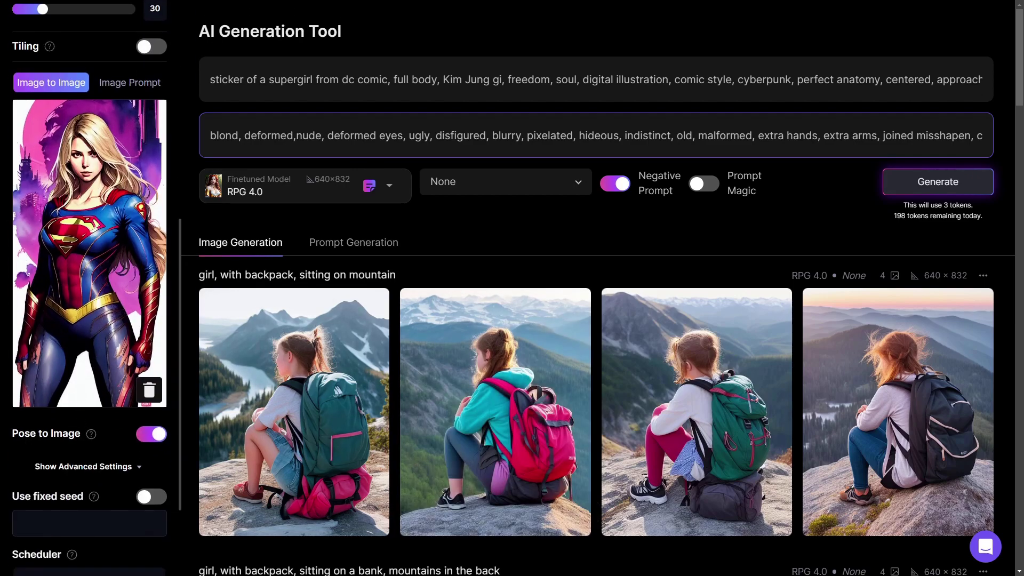
# - Replace the negative prompt with the copied Supergirl one and generate four 512×1024 images
pyautogui.hotkey('ctrl', 'a')
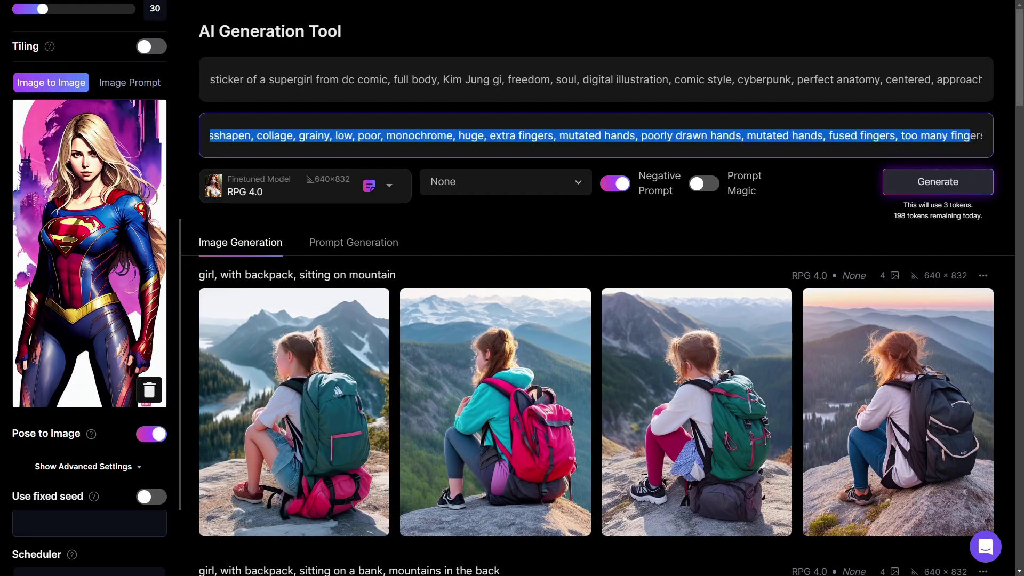
pyautogui.hotkey('ctrl', 'v')
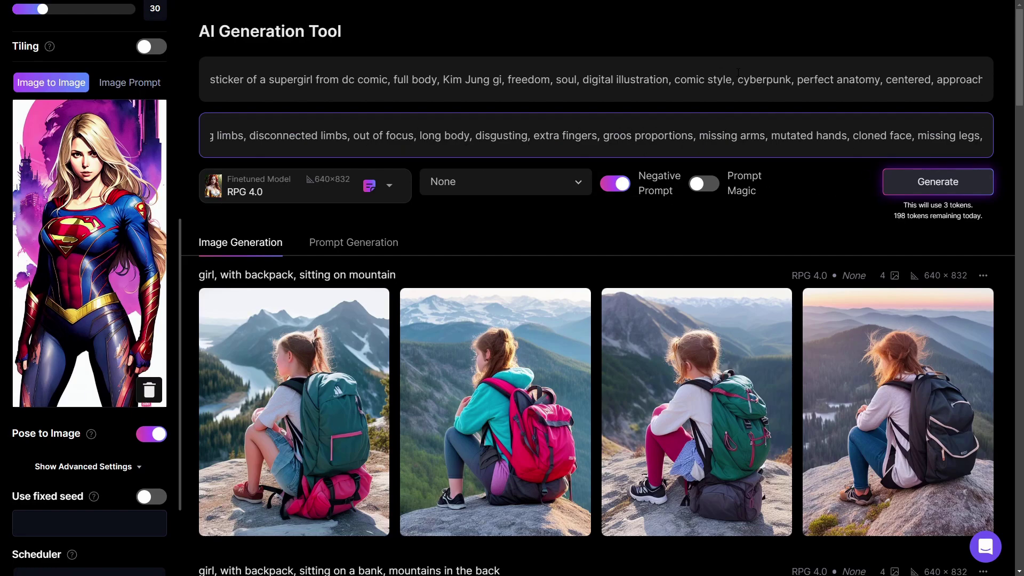
pyautogui.click(917, 184)
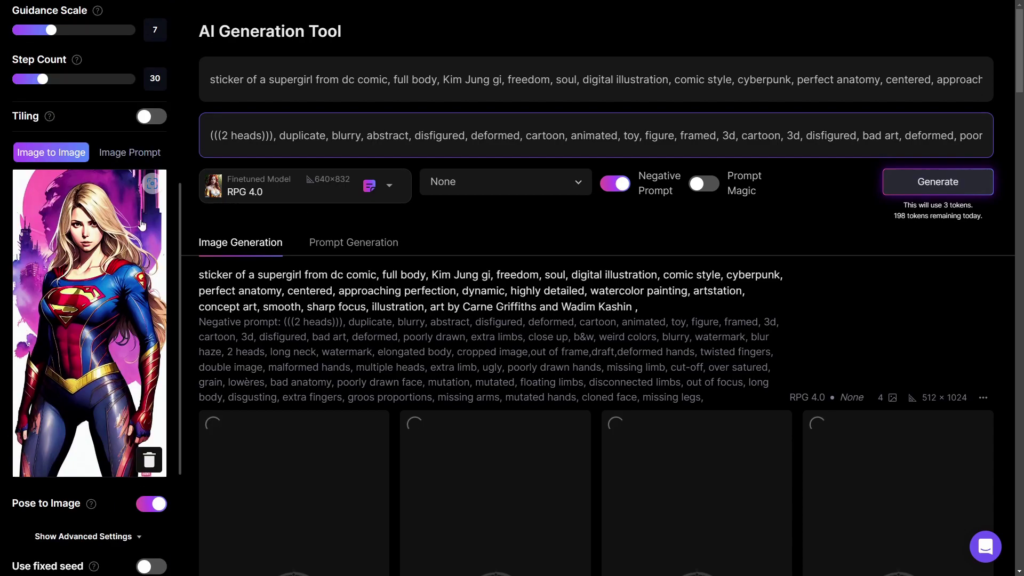
# - Change 'supergirl' to 'superman' in the prompt and look over the four watercolour Supergirl results
pyautogui.press('BackSpace')
pyautogui.press('BackSpace')
pyautogui.press('BackSpace')
pyautogui.press('BackSpace')
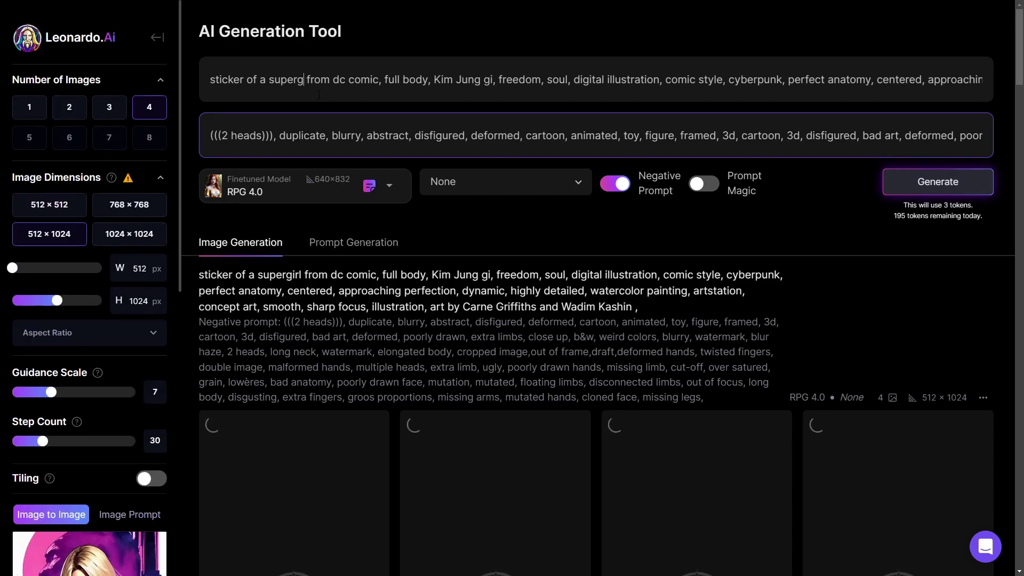
pyautogui.write('man')
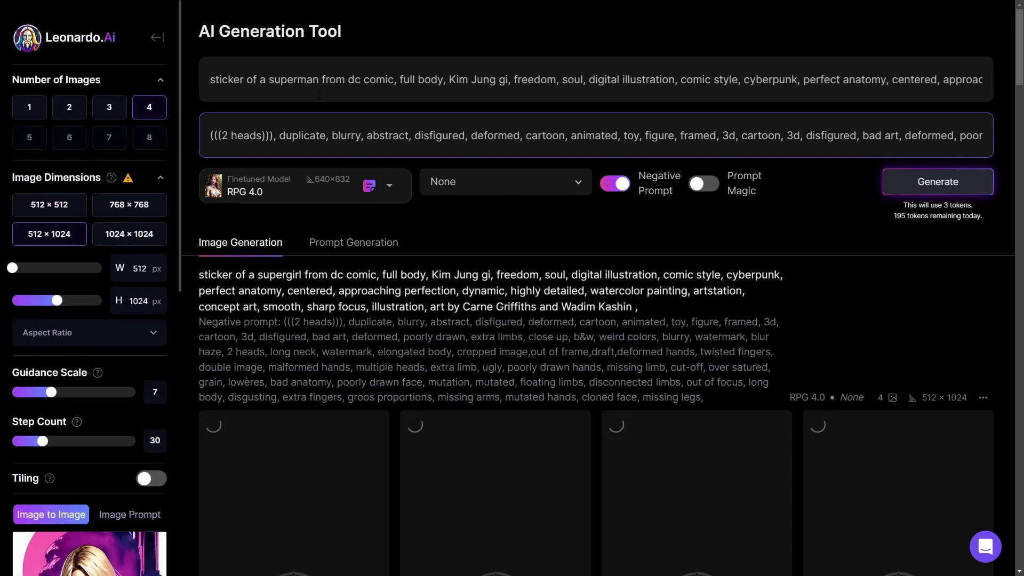
pyautogui.scroll(-8, 798, 233)
pyautogui.scroll(-8, 64, 367)
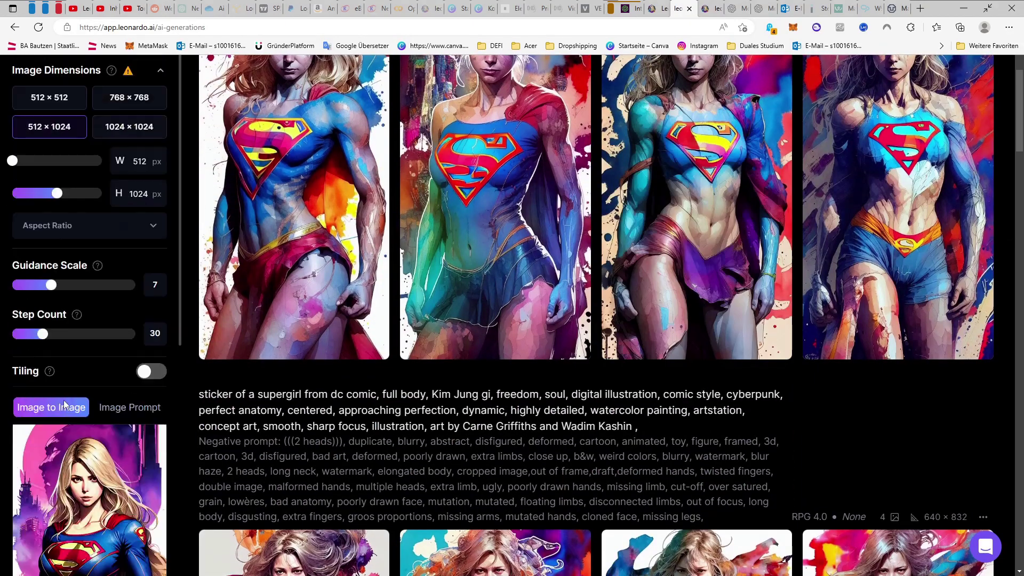
pyautogui.scroll(2, 64, 367)
pyautogui.scroll(-2, 64, 366)
pyautogui.scroll(2, 293, 368)
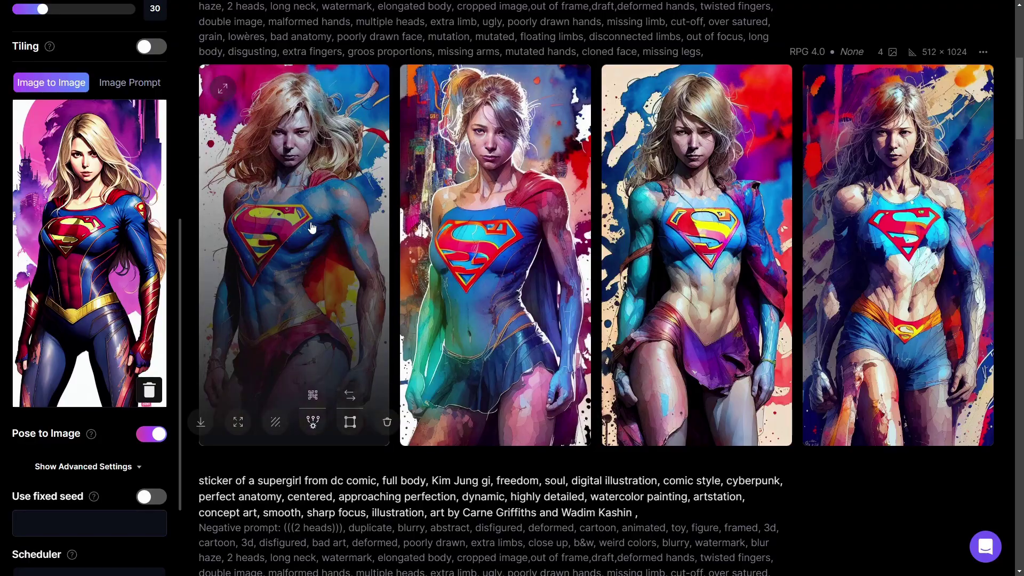
pyautogui.scroll(3, 693, 427)
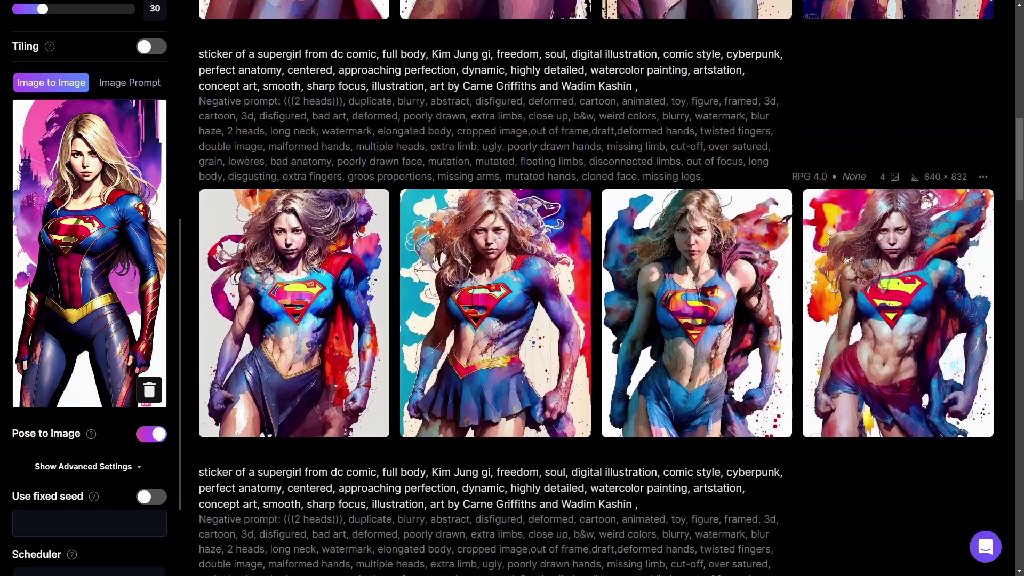
pyautogui.scroll(4, 574, 439)
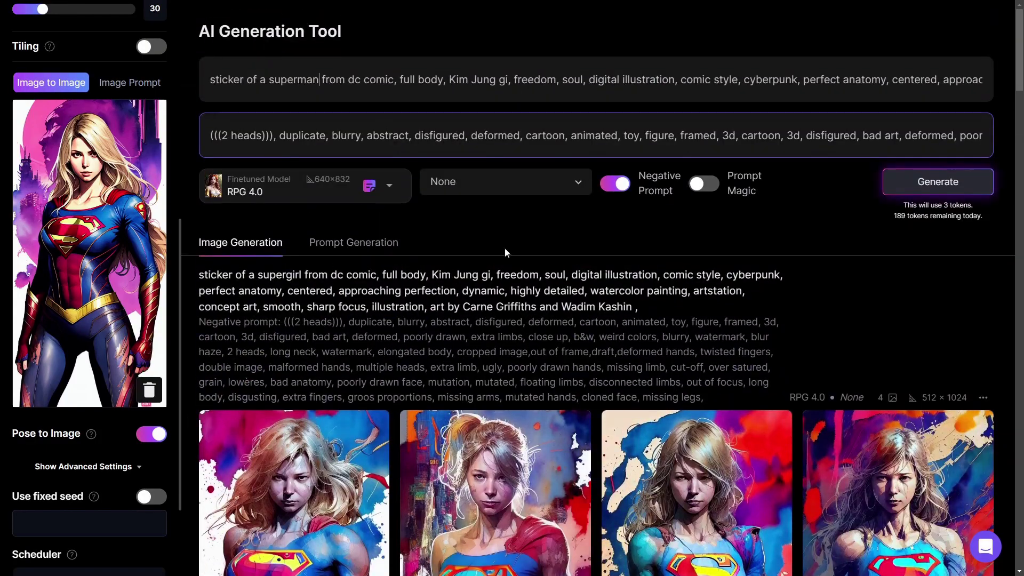
pyautogui.scroll(-5, 579, 448)
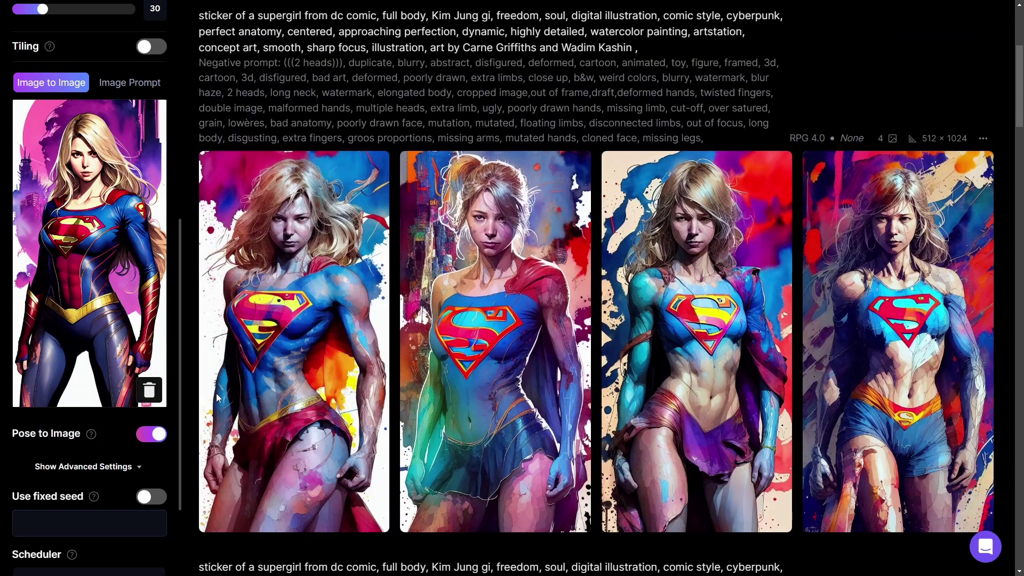
pyautogui.moveTo(538, 472)
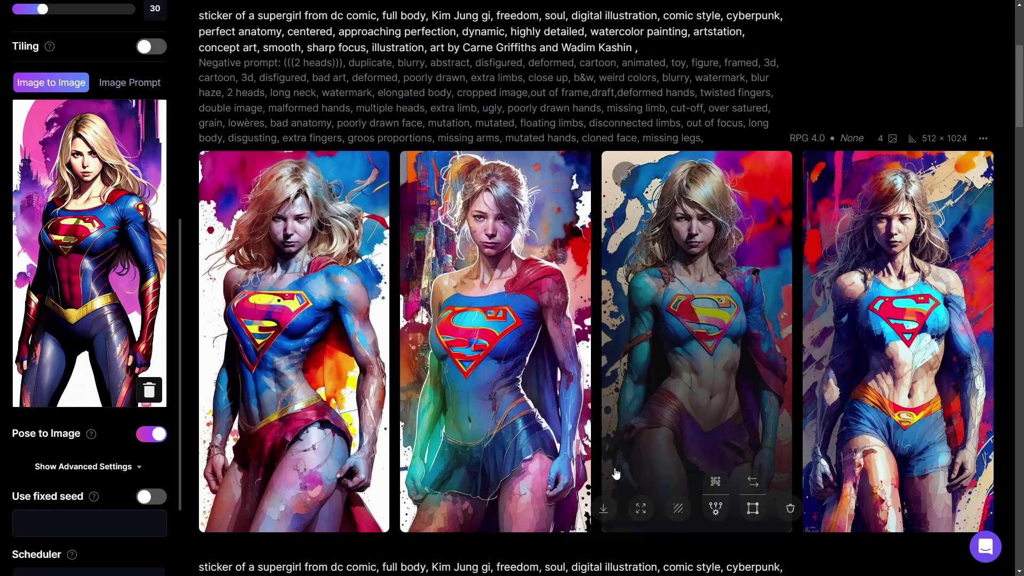
pyautogui.scroll(-2, 614, 466)
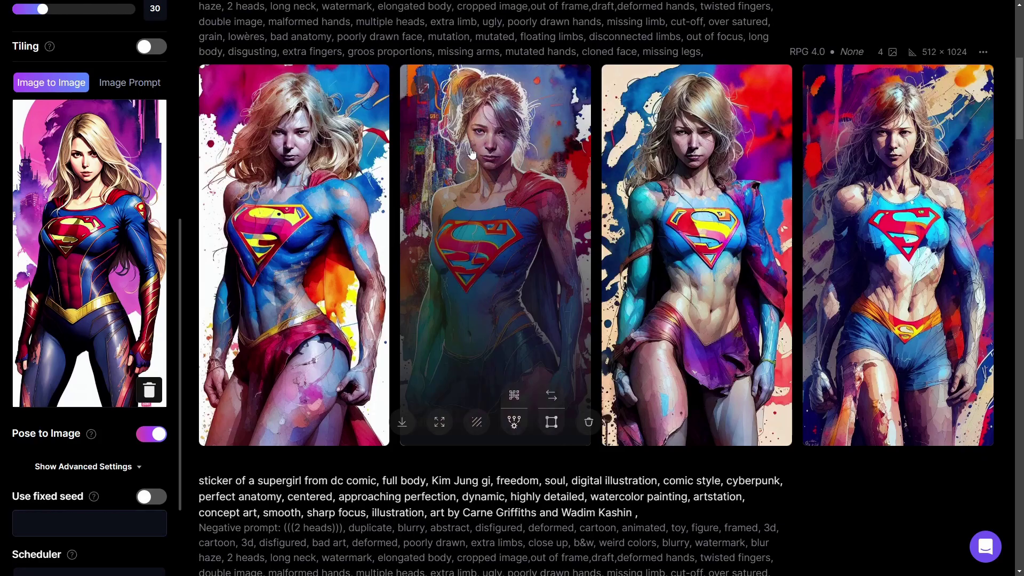
pyautogui.scroll(7, 490, 144)
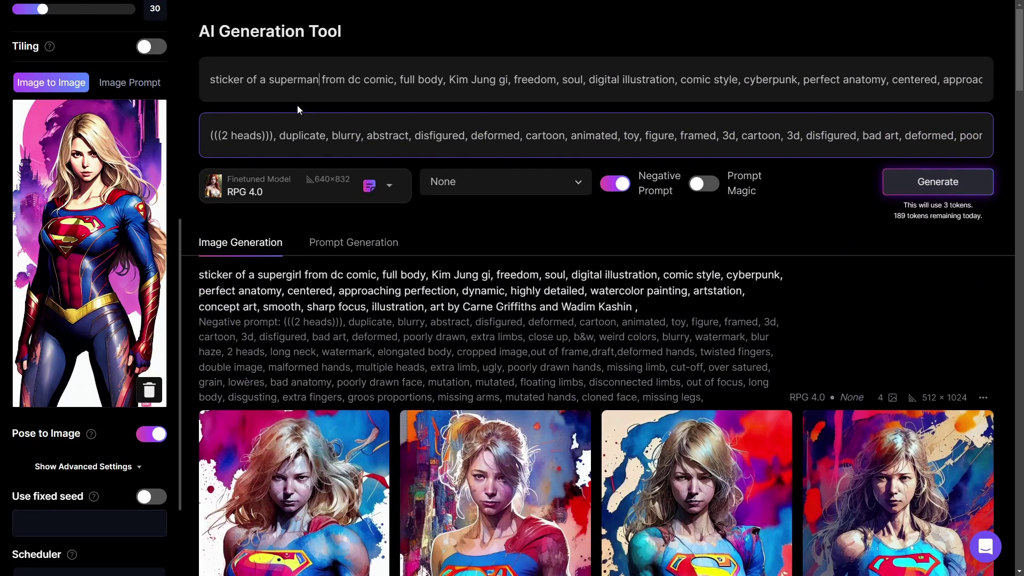
# - Generate the 'sticker of a superman from dc comic' images, then clear the prompt box
pyautogui.click(920, 183)
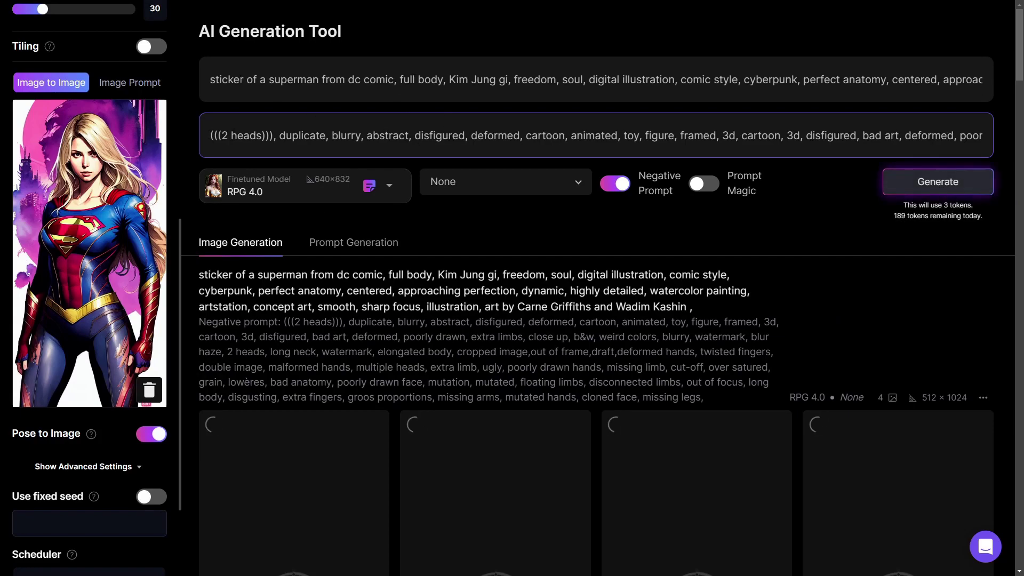
pyautogui.moveTo(211, 80); pyautogui.dragTo(984, 80)
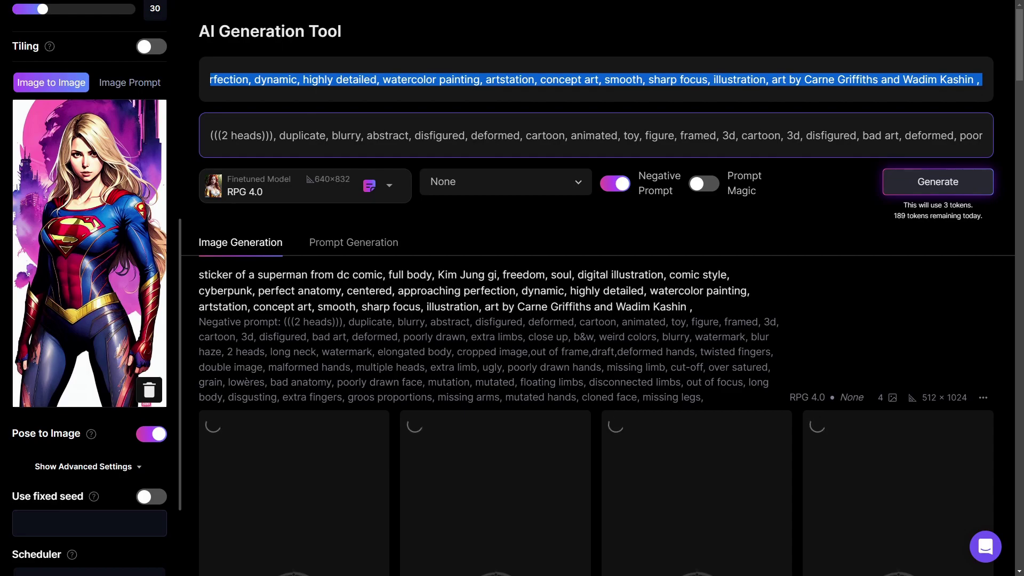
pyautogui.press('BackSpace')
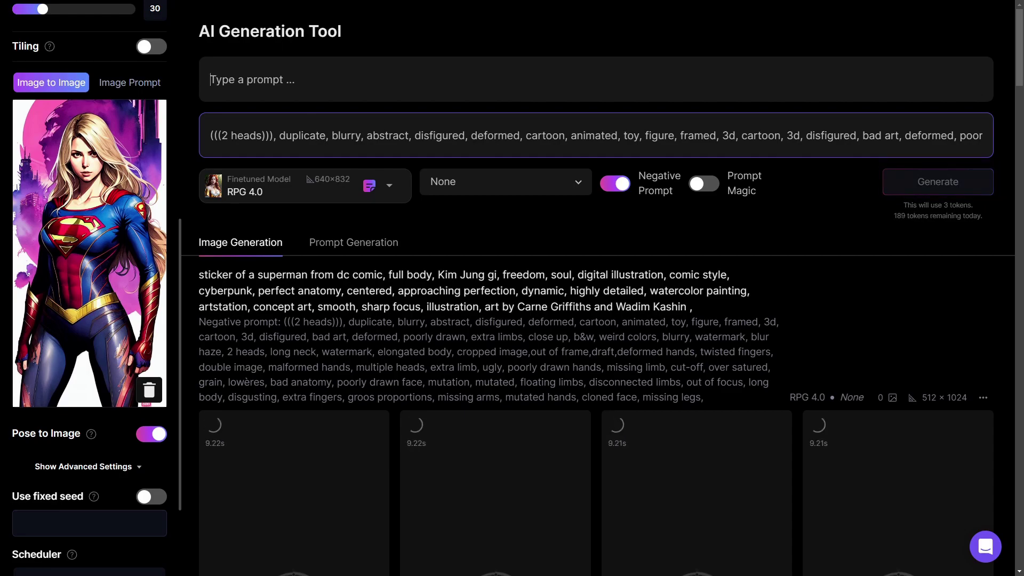
# - Enter the man-standing-in-the-rain prompt, switch off the negative prompt, and generate
pyautogui.write('ma')
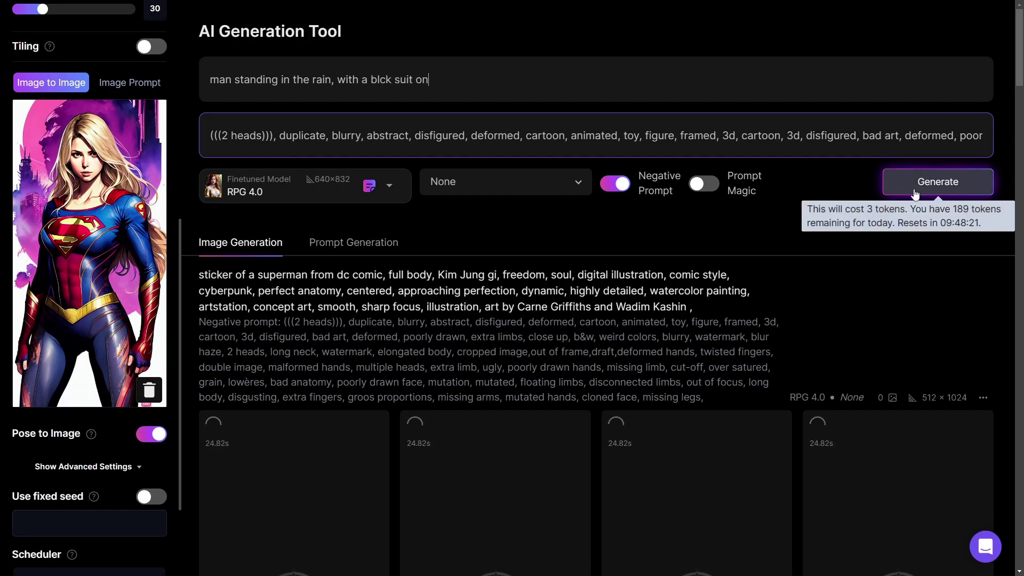
pyautogui.moveTo(211, 135)
pyautogui.mouseDown()
pyautogui.moveTo(664, 135)
pyautogui.moveTo(617, 185)
pyautogui.mouseUp()
pyautogui.click(618, 185)
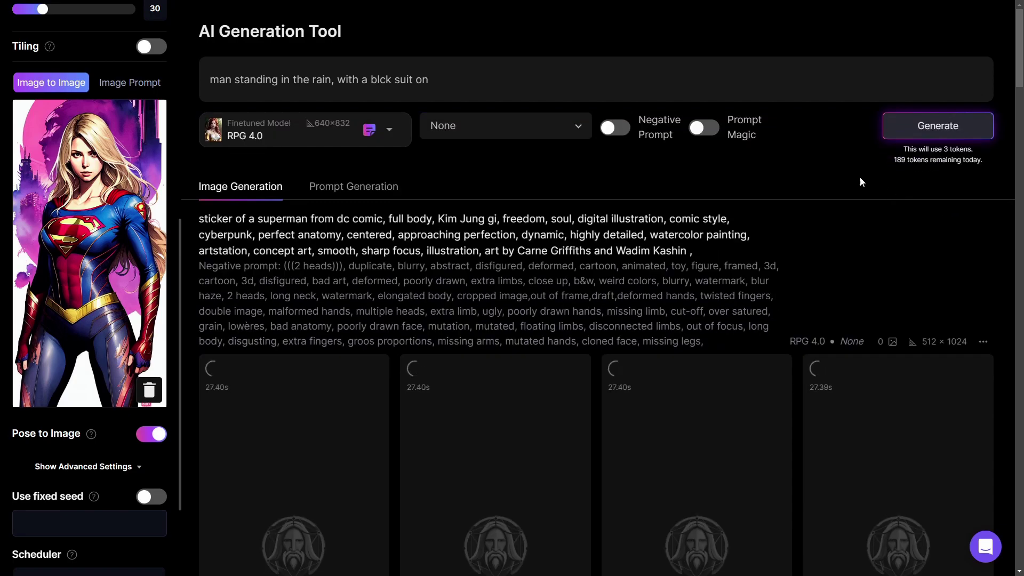
pyautogui.click(914, 127)
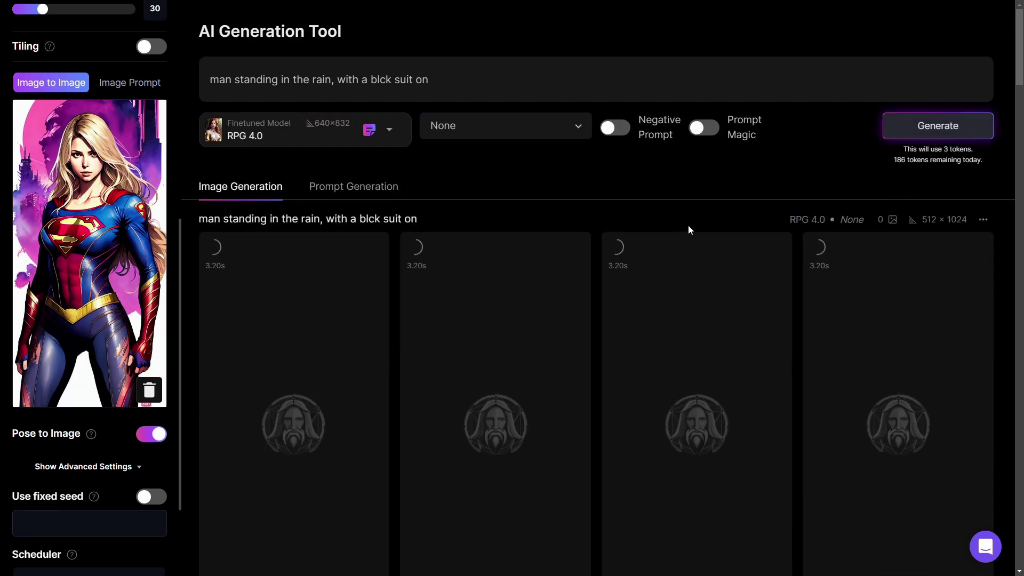
# - Inspect the Superman results and start a Creative Upscale of the first Superman image
pyautogui.scroll(-10, 733, 365)
pyautogui.scroll(-2, 733, 360)
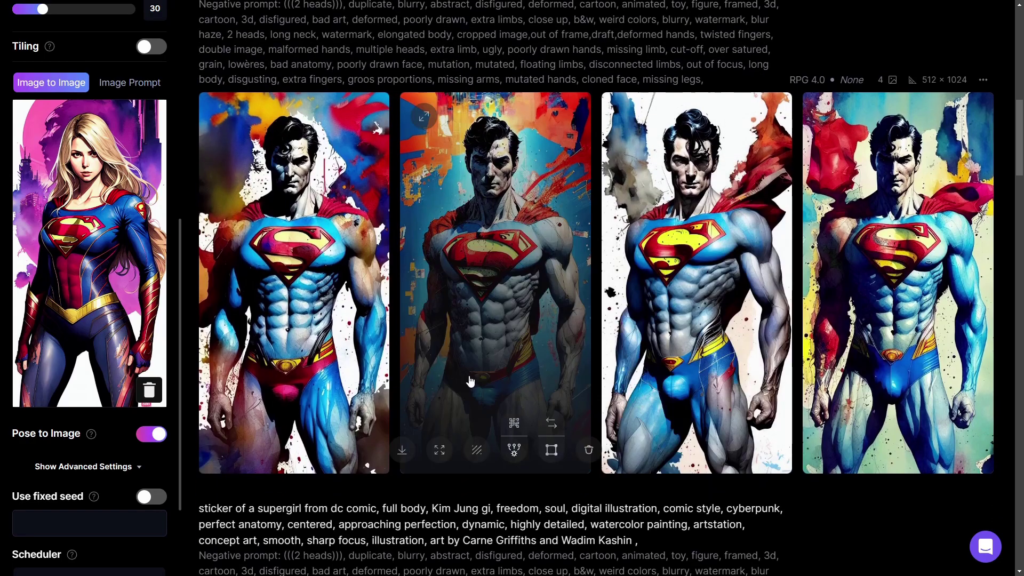
pyautogui.moveTo(355, 269)
pyautogui.click(505, 304)
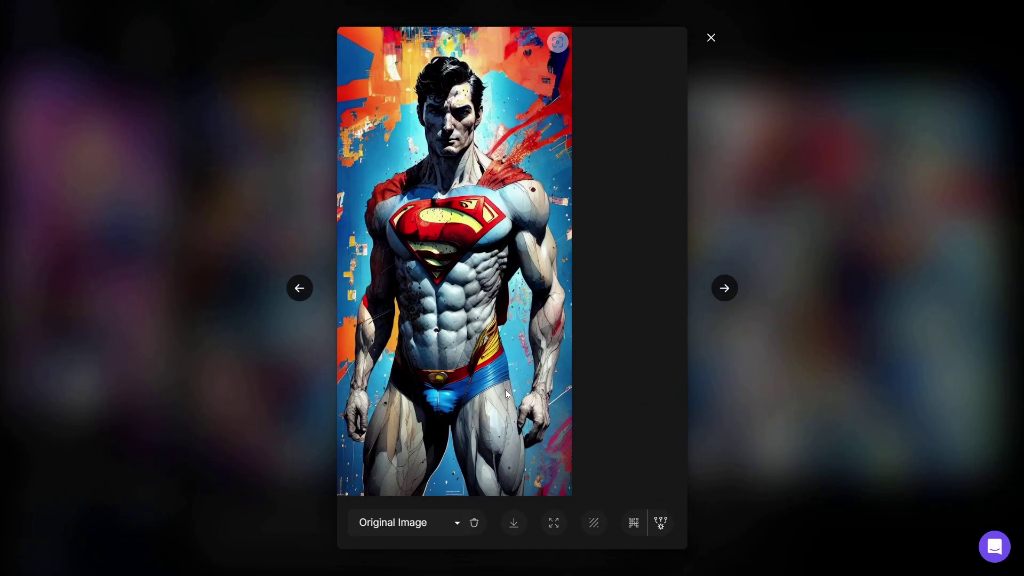
pyautogui.click(713, 38)
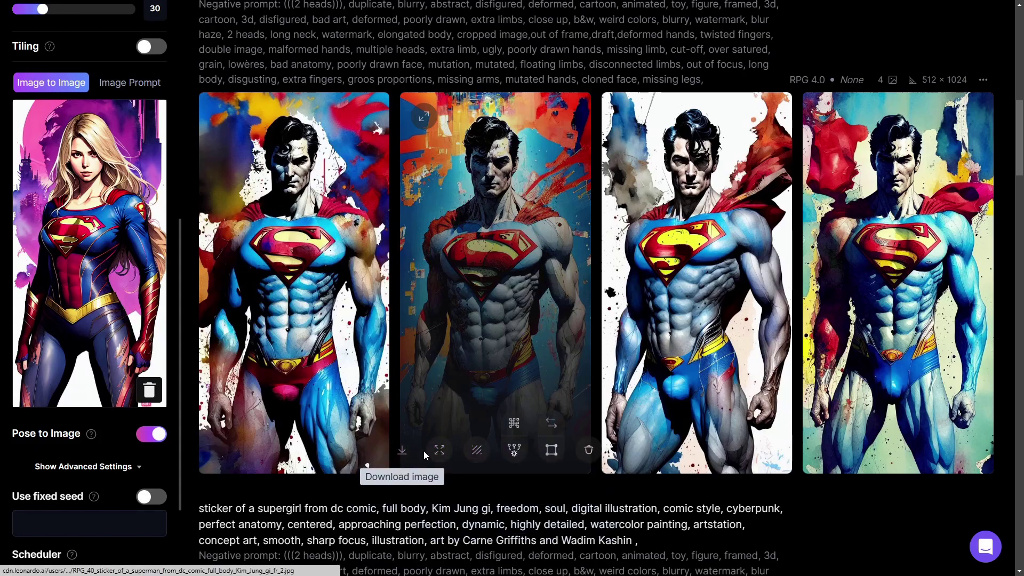
pyautogui.click(349, 364)
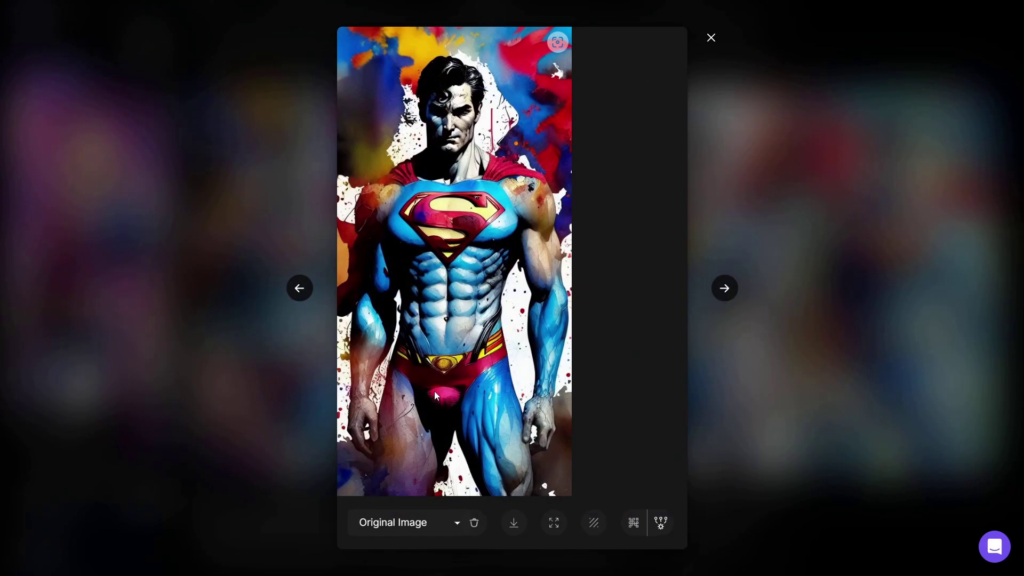
pyautogui.click(633, 523)
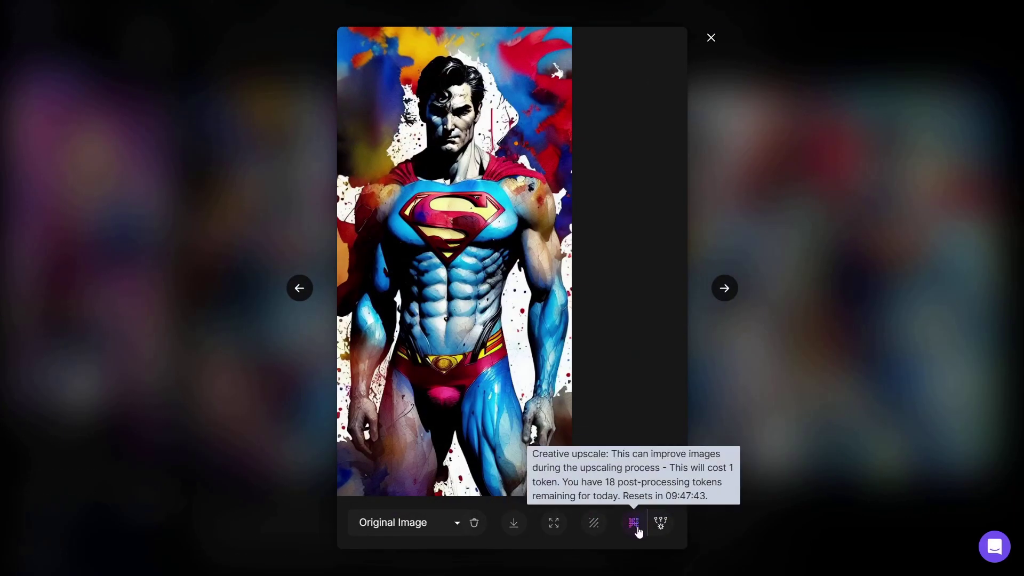
pyautogui.click(710, 37)
# - Scroll to the black-suited-man-in-rain results and view the first image enlarged
pyautogui.scroll(10, 433, 334)
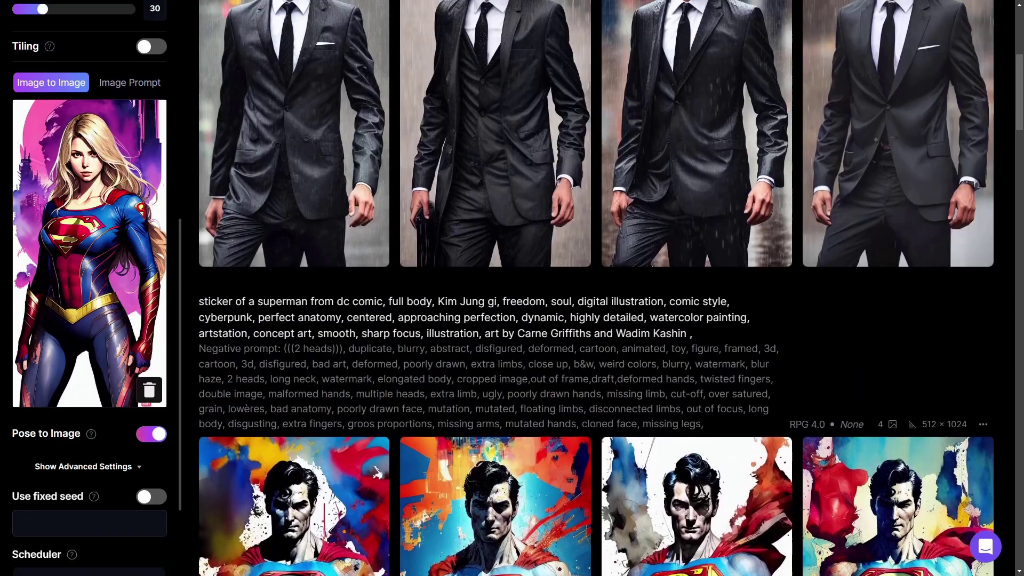
pyautogui.scroll(-2, 433, 335)
pyautogui.scroll(2, 426, 337)
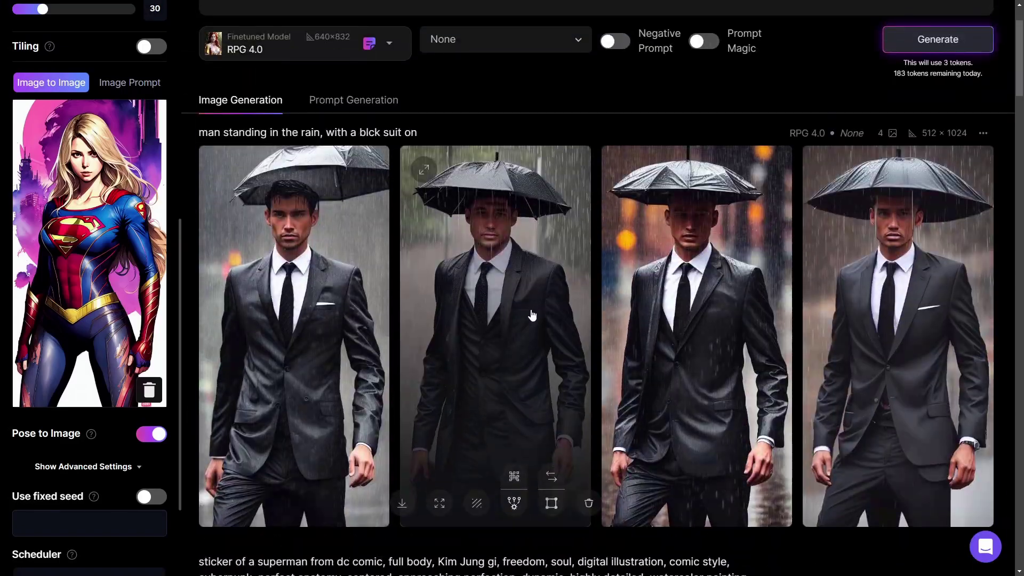
pyautogui.scroll(2, 496, 299)
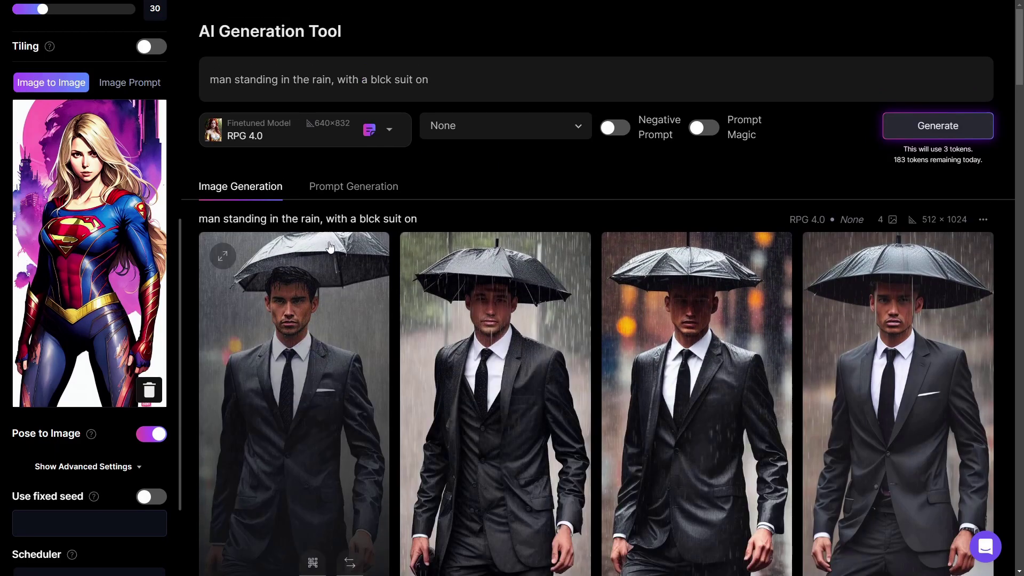
pyautogui.scroll(-2, 410, 317)
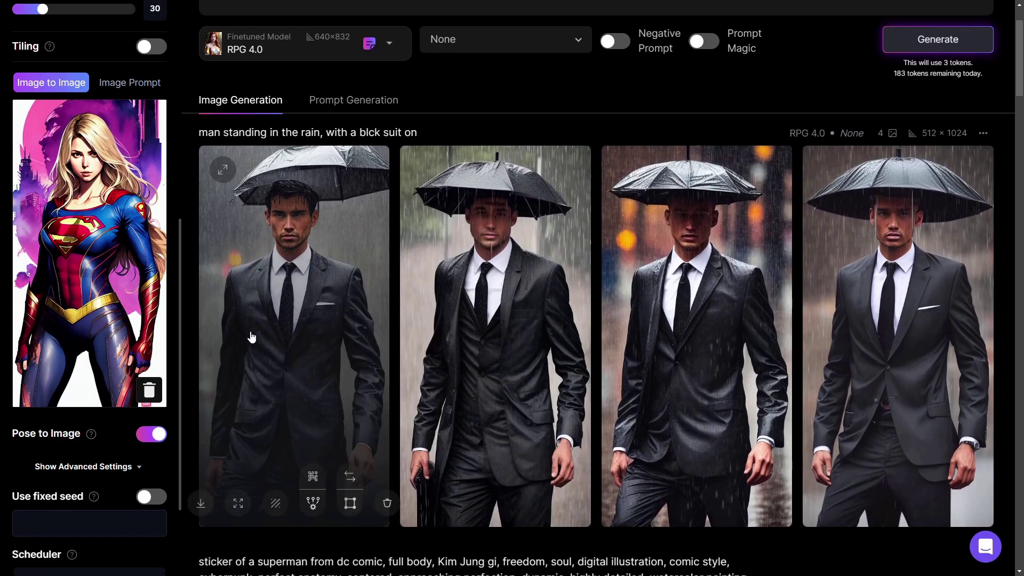
pyautogui.click(285, 306)
pyautogui.click(711, 37)
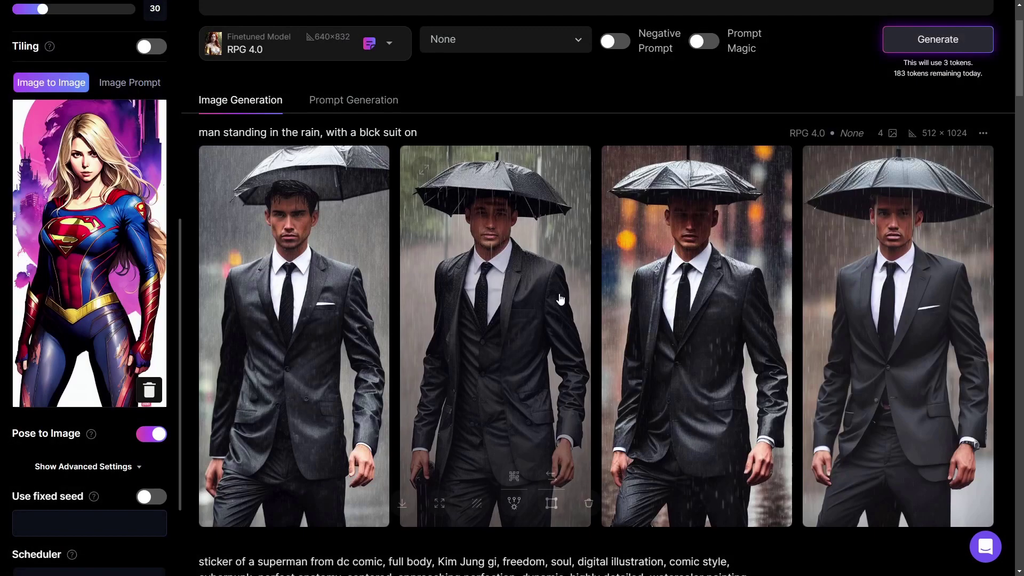
# - View the second rain-suit image enlarged, then scroll over the four results
pyautogui.scroll(-4, 533, 240)
pyautogui.click(542, 212)
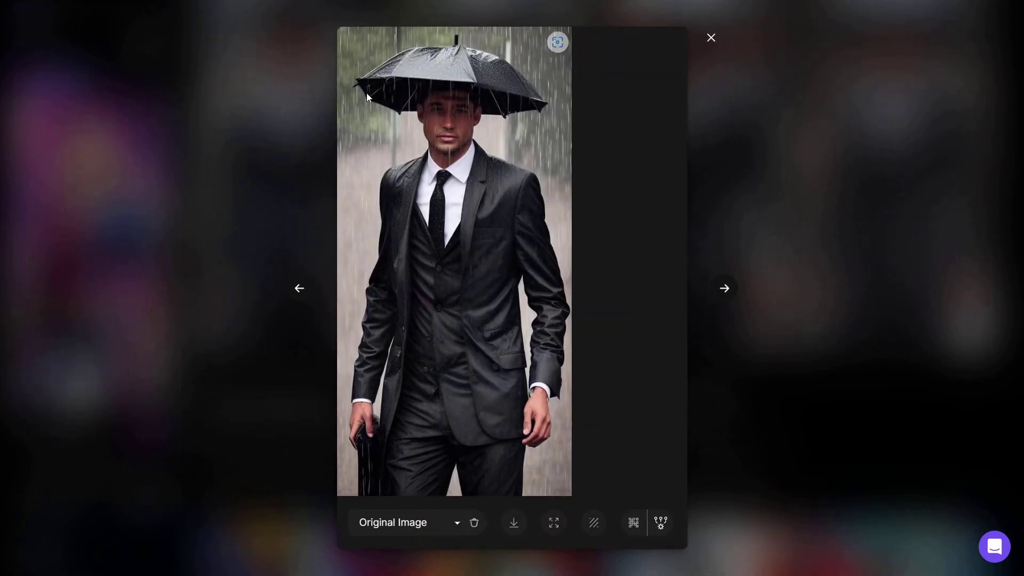
pyautogui.click(711, 37)
pyautogui.scroll(3, 633, 288)
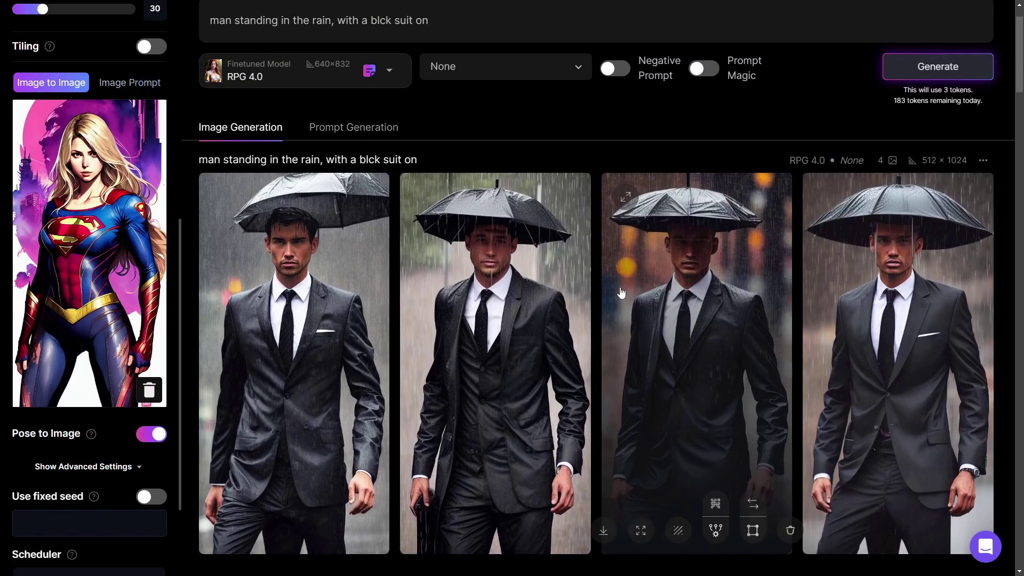
pyautogui.scroll(-2, 622, 303)
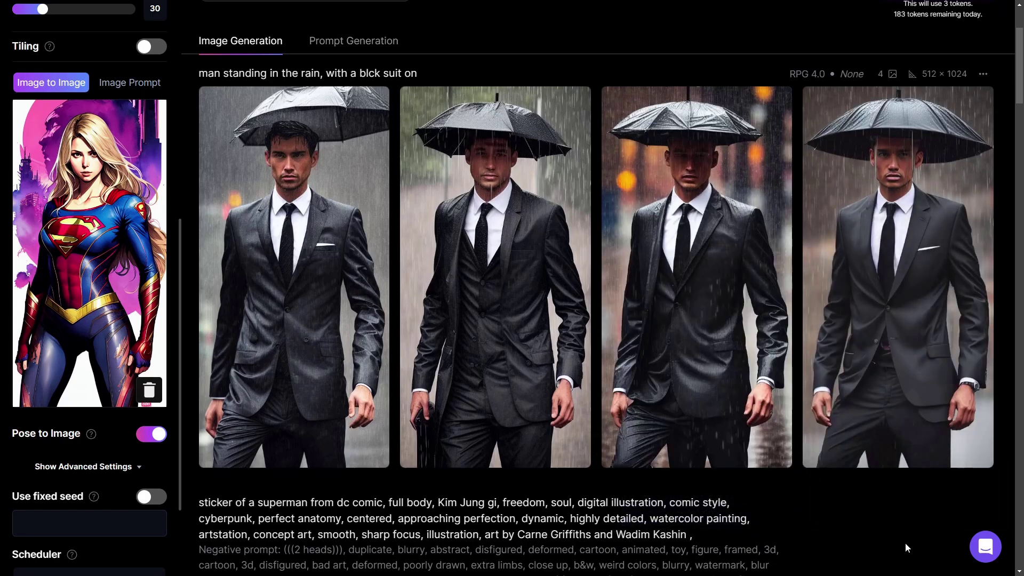
pyautogui.scroll(2, 693, 320)
pyautogui.scroll(-4, 693, 319)
pyautogui.scroll(5, 695, 201)
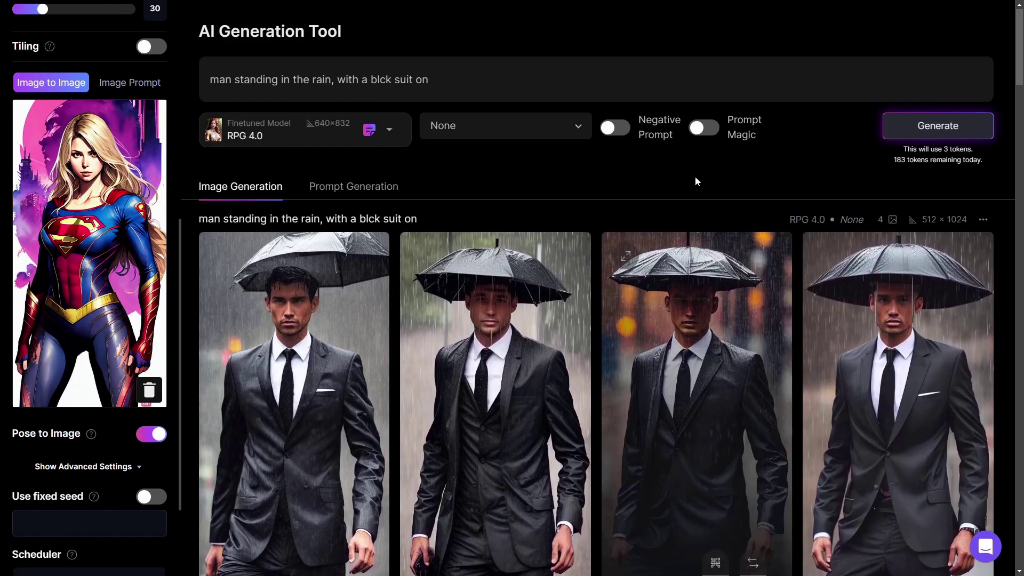
# - Re-enable the negative prompt and replace its long default list with 'third leg'
pyautogui.click(614, 126)
pyautogui.hotkey('ctrl', 'a')
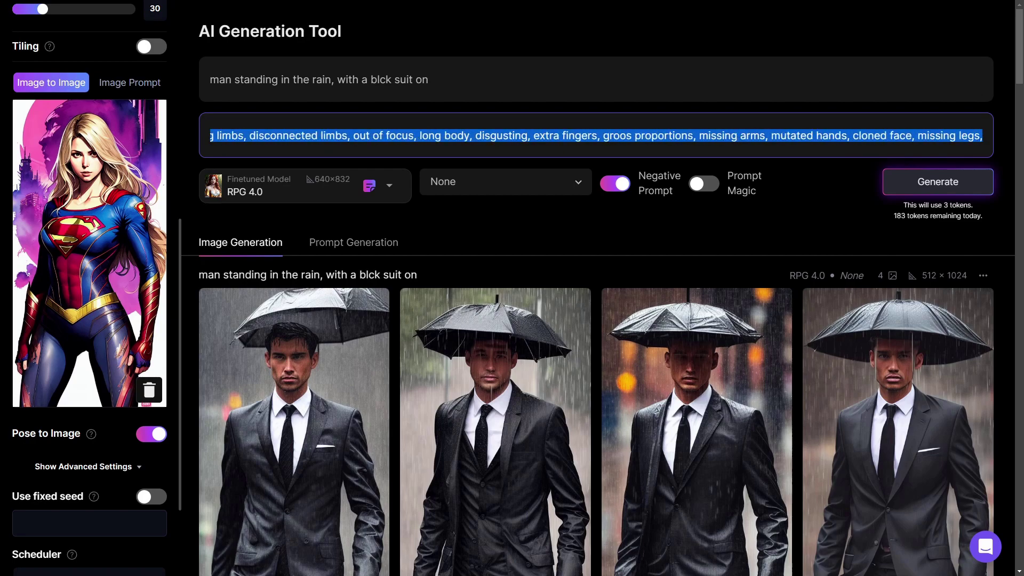
pyautogui.press('BackSpace')
pyautogui.write('tri')
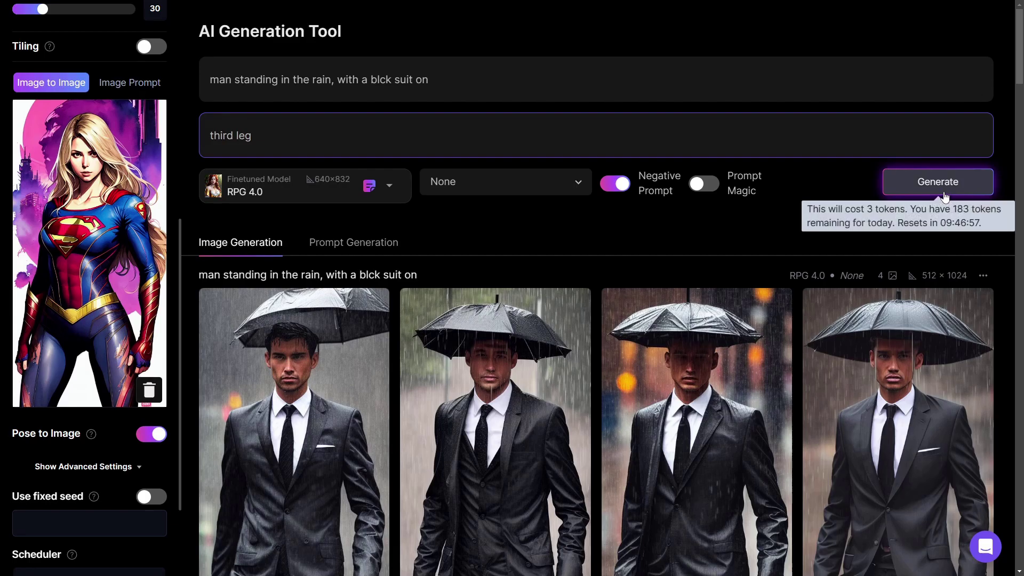
pyautogui.scroll(-15, 849, 321)
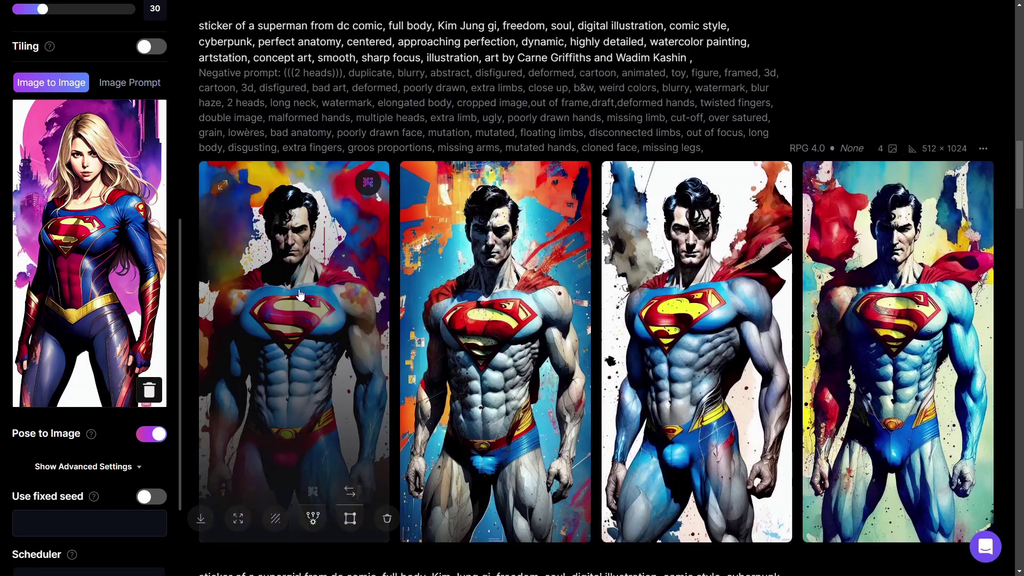
# - Open the first Superman image and switch between its Original and Upscaled versions
pyautogui.click(301, 294)
pyautogui.click(411, 522)
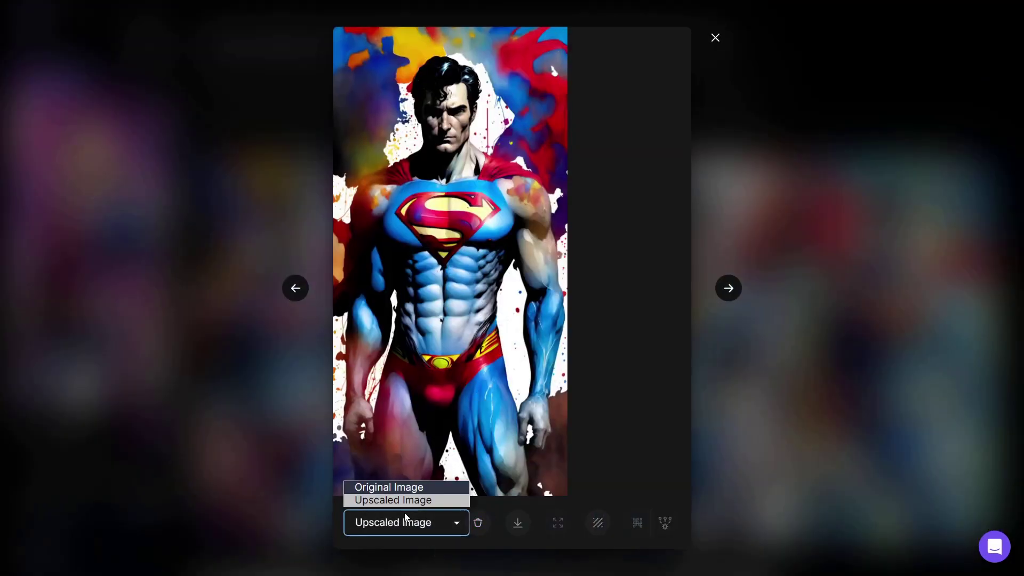
pyautogui.click(398, 487)
pyautogui.click(421, 527)
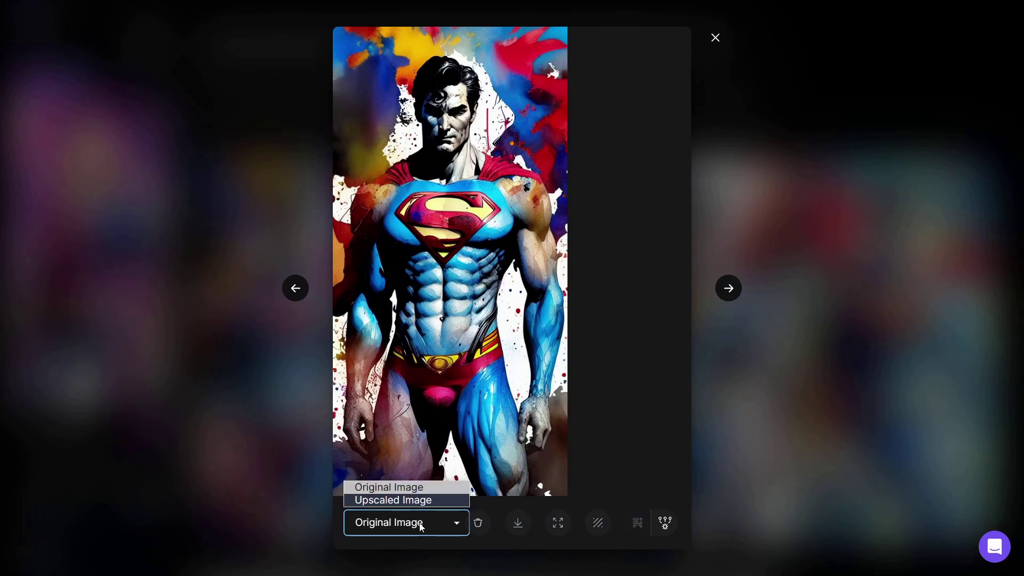
pyautogui.click(421, 494)
pyautogui.click(424, 526)
pyautogui.click(408, 485)
pyautogui.click(414, 513)
pyautogui.click(410, 500)
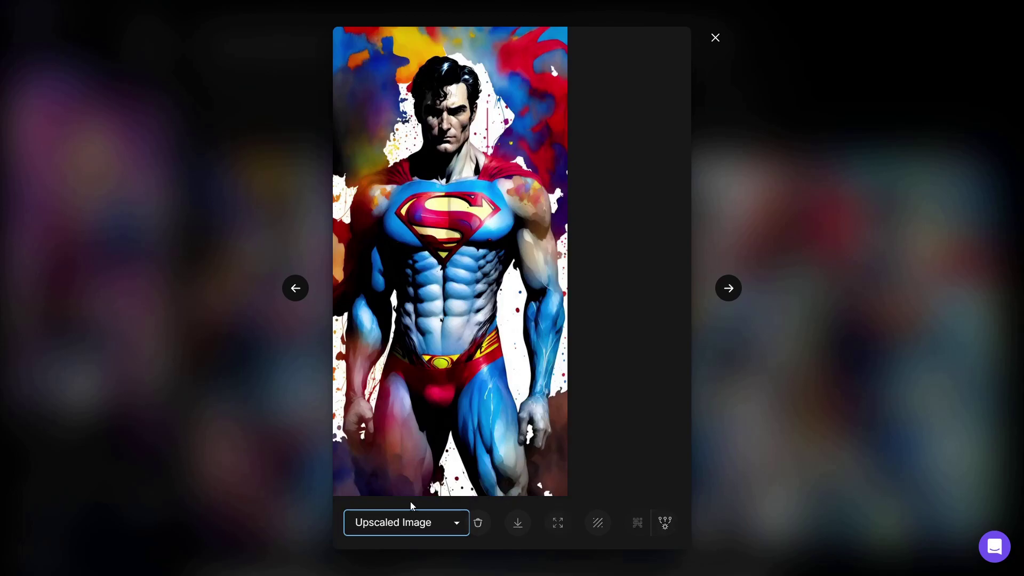
# - Compare the two versions once more, close the viewer, and trigger an alternate upscale
pyautogui.click(421, 522)
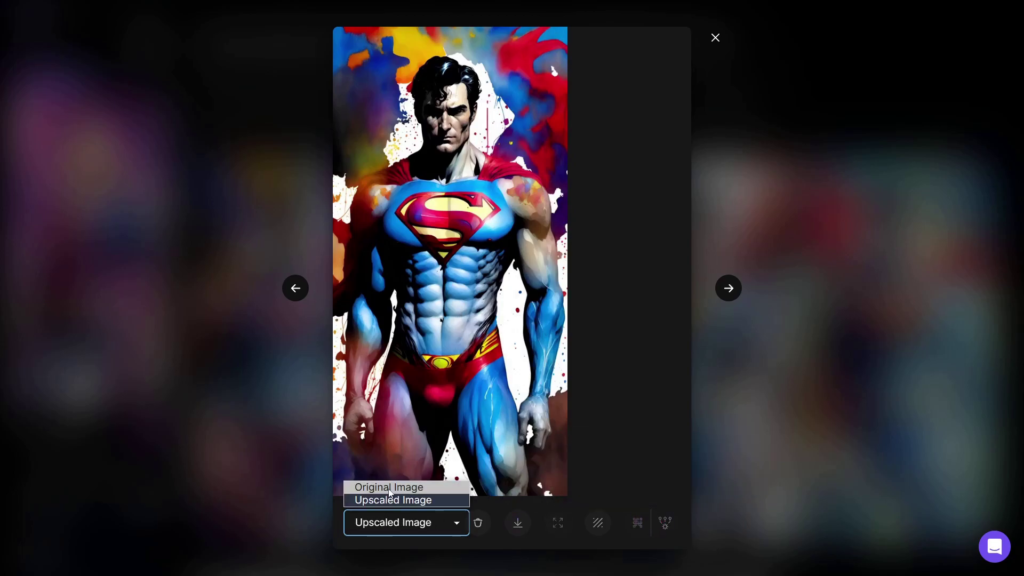
pyautogui.click(402, 486)
pyautogui.click(416, 523)
pyautogui.click(414, 487)
pyautogui.click(414, 520)
pyautogui.click(411, 495)
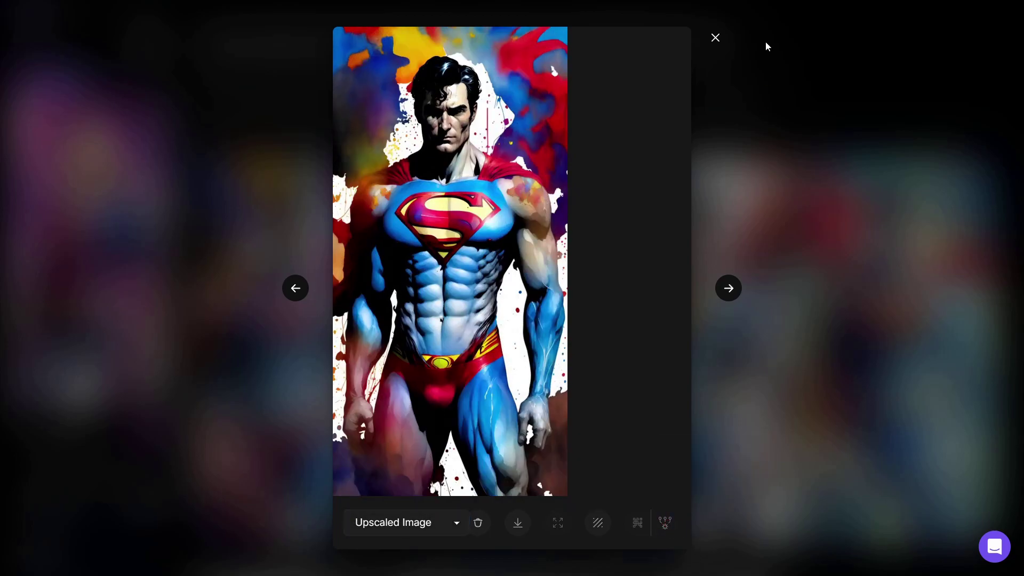
pyautogui.click(714, 37)
pyautogui.click(322, 517)
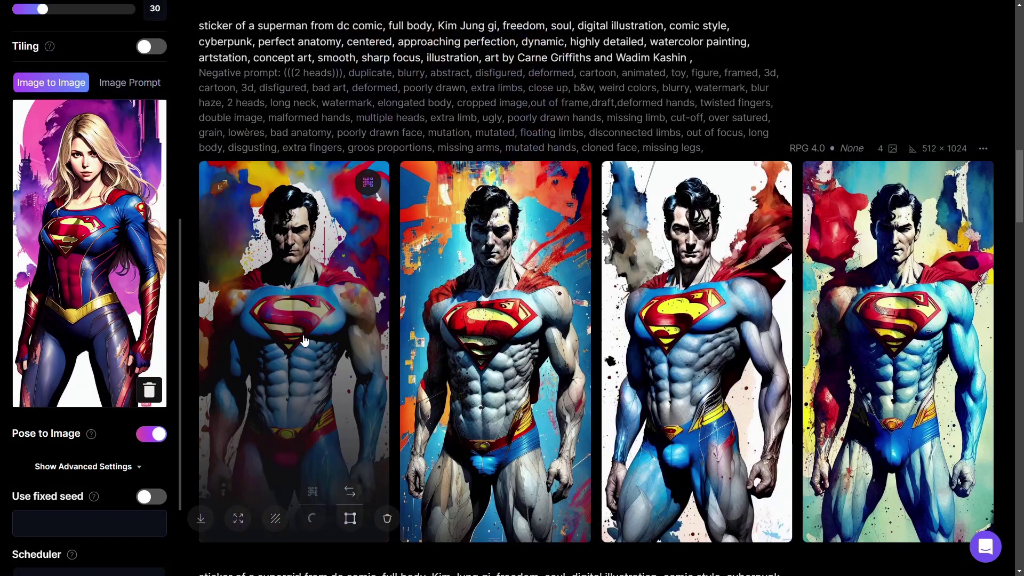
pyautogui.click(715, 37)
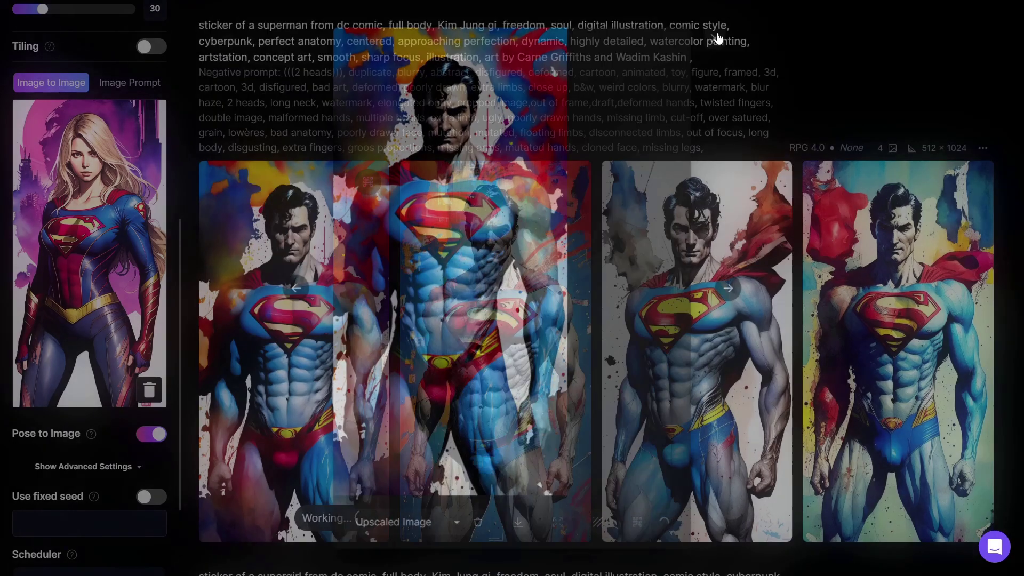
# - Scroll between the 'Negative prompt: third leg' row and earlier rain-suit images to compare them
pyautogui.scroll(15, 430, 407)
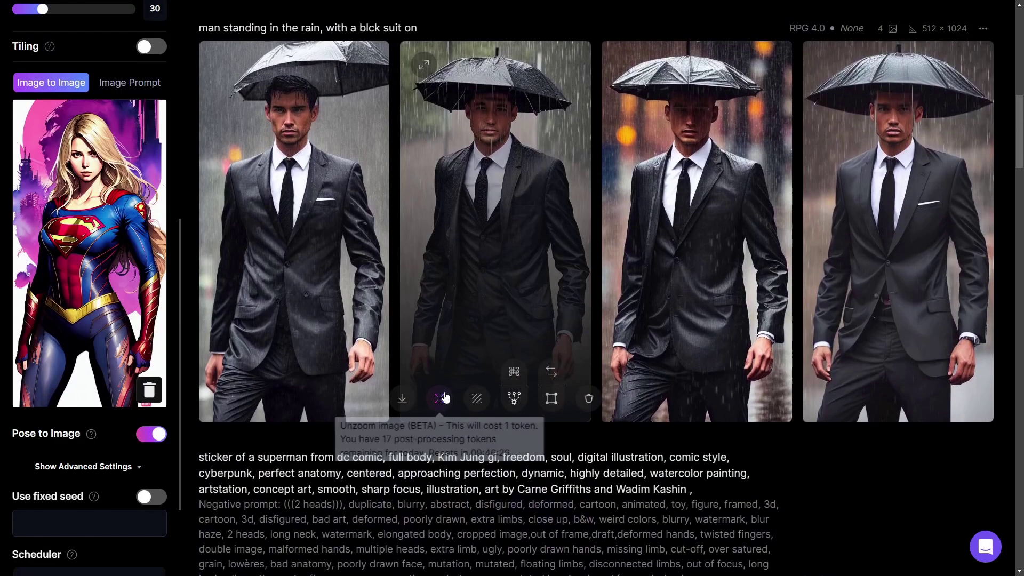
pyautogui.scroll(-17, 450, 394)
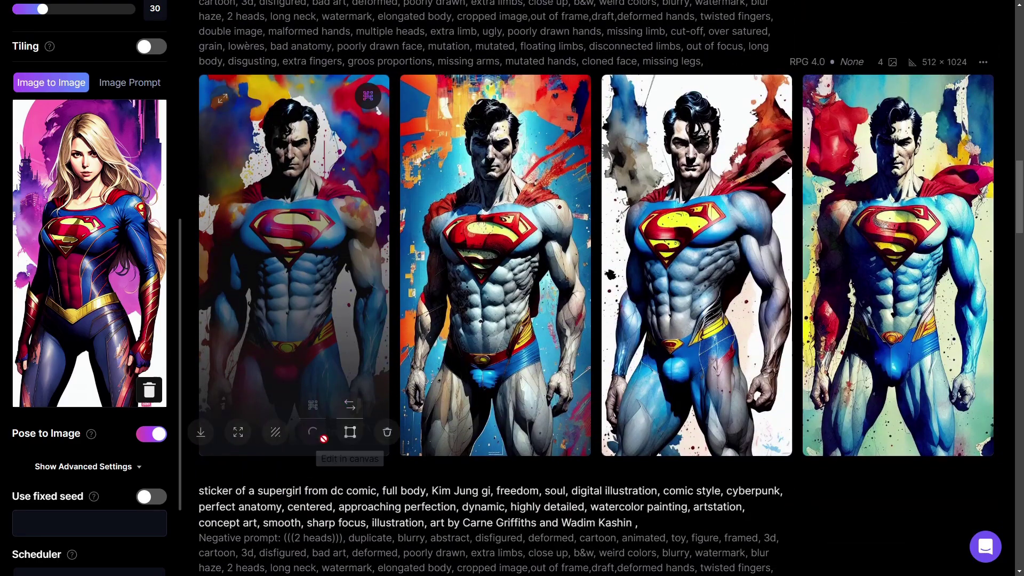
pyautogui.scroll(15, 316, 431)
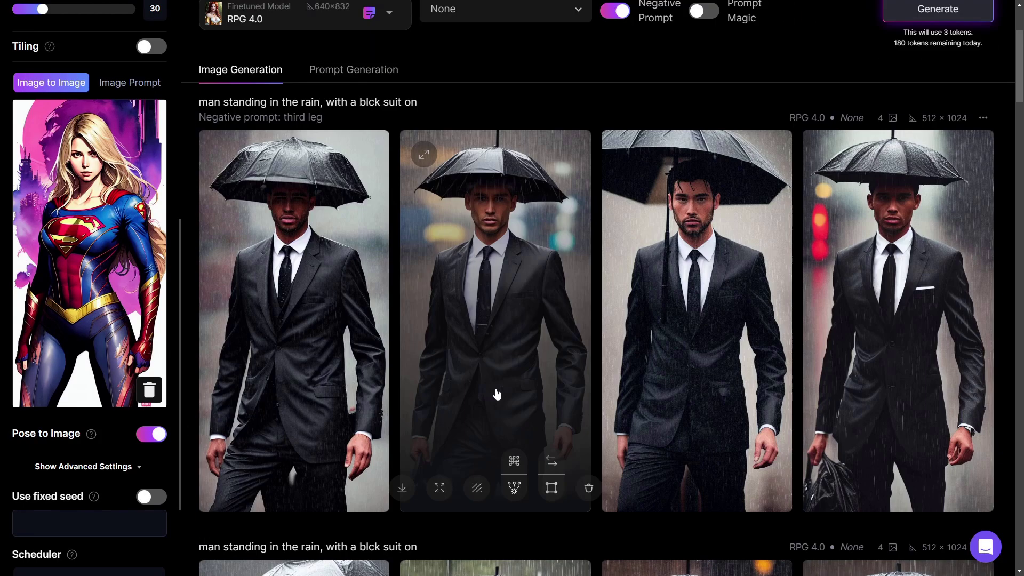
pyautogui.scroll(-3, 961, 397)
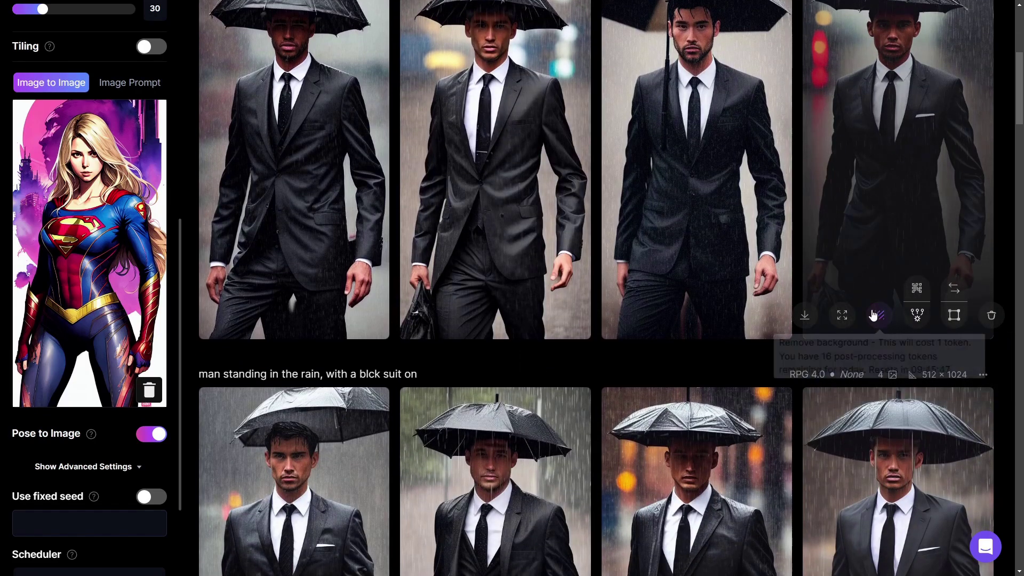
pyautogui.scroll(3, 772, 407)
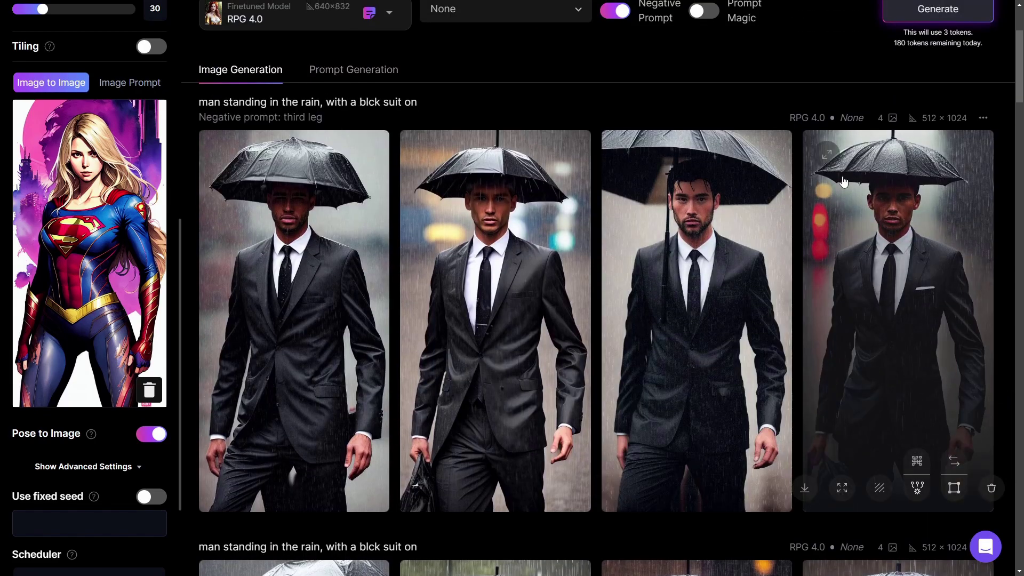
pyautogui.scroll(-6, 673, 312)
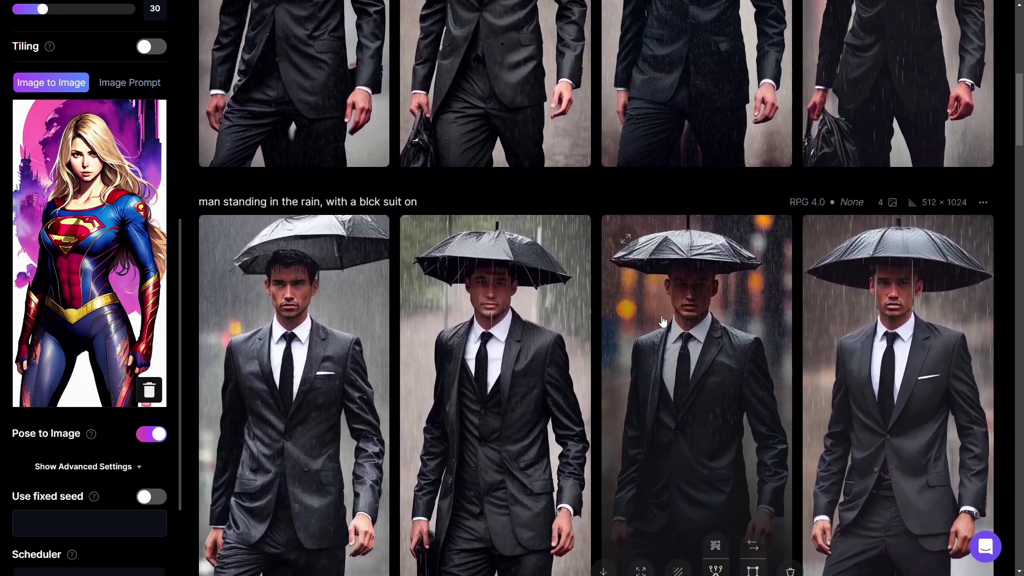
pyautogui.scroll(2, 666, 317)
pyautogui.scroll(-3, 662, 322)
pyautogui.scroll(-10, 663, 322)
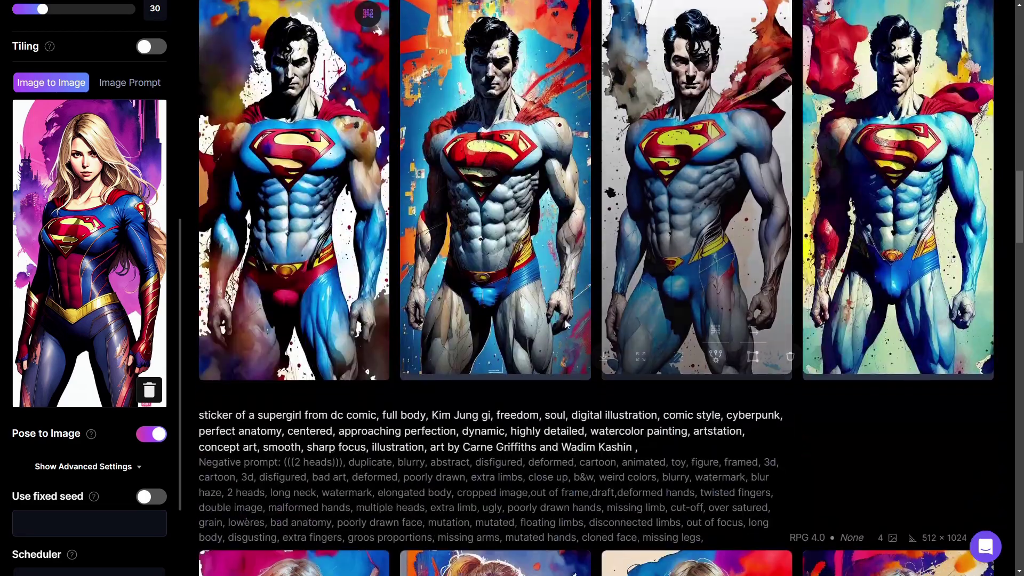
# - View the first Superman image's Alternate Upscaled Image version, then close it and browse the gallery
pyautogui.click(663, 319)
pyautogui.click(424, 525)
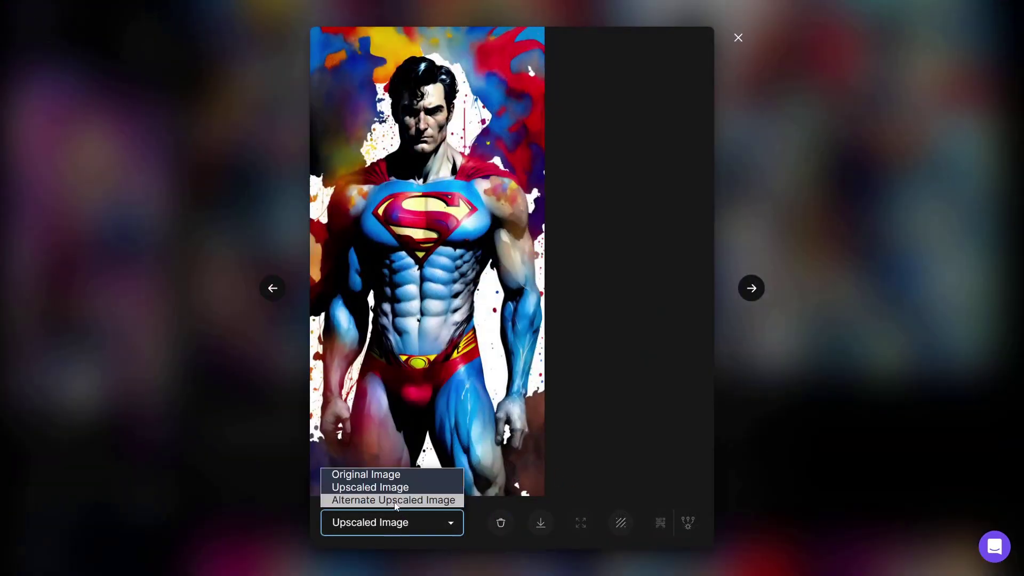
pyautogui.click(394, 498)
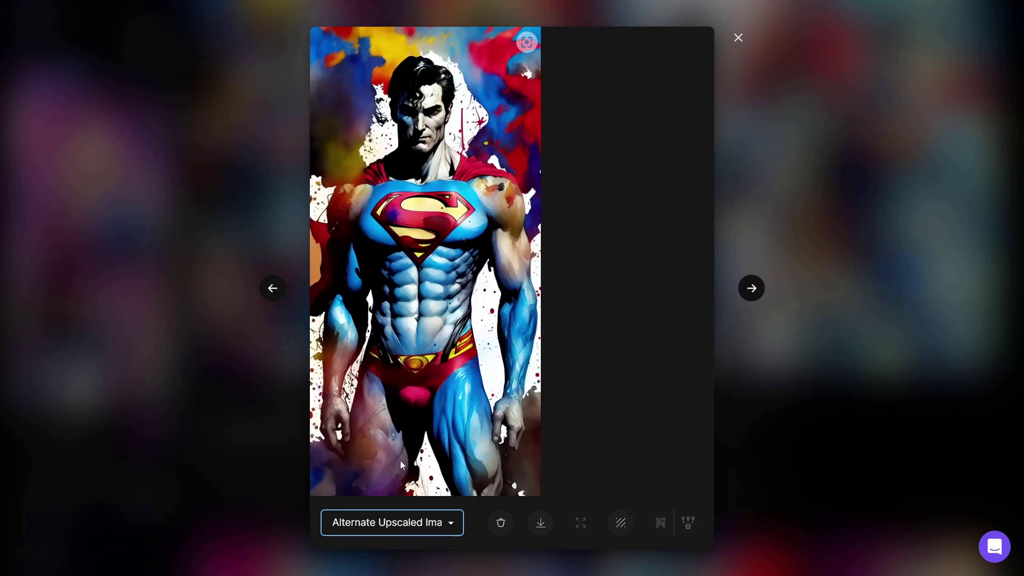
pyautogui.click(738, 38)
pyautogui.scroll(10, 599, 314)
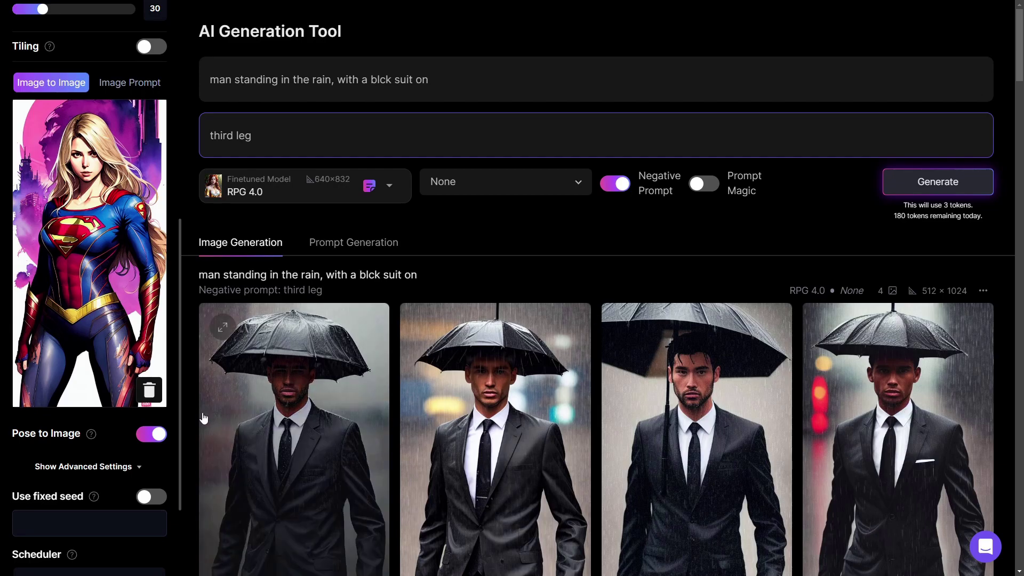
pyautogui.scroll(8, 146, 426)
pyautogui.scroll(-7, 146, 427)
pyautogui.scroll(-10, 258, 408)
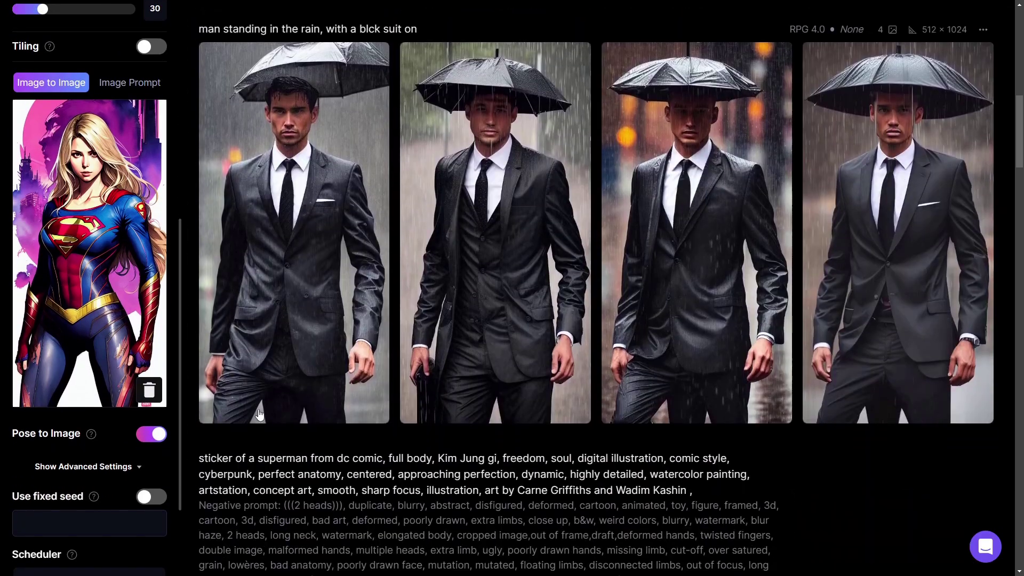